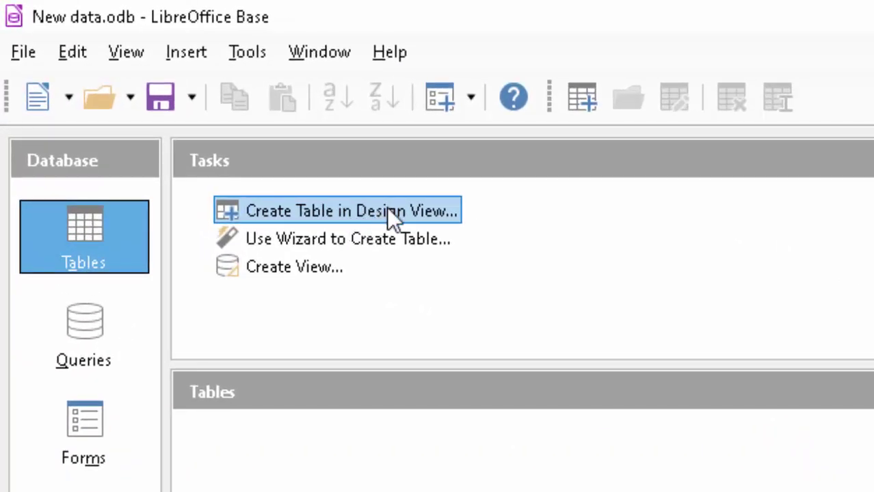
# - Create a new table in Design View and name its first field 'Name of Student'
pyautogui.click(387, 209)
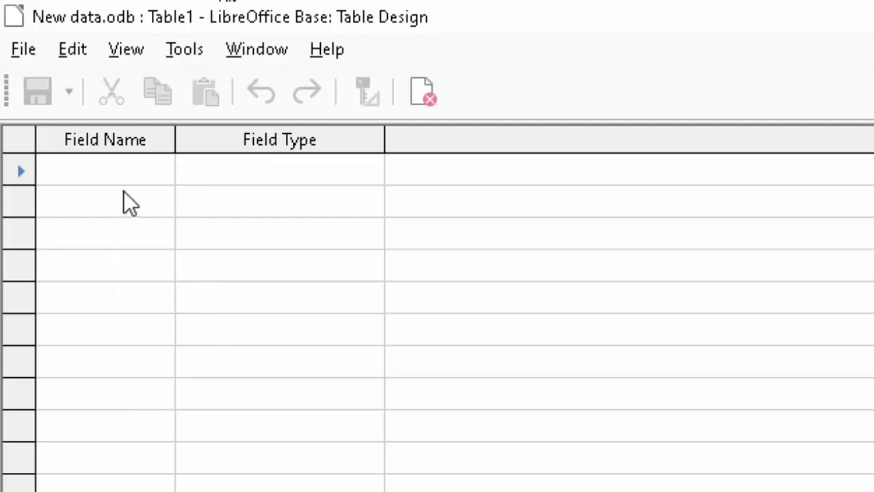
pyautogui.click(111, 167)
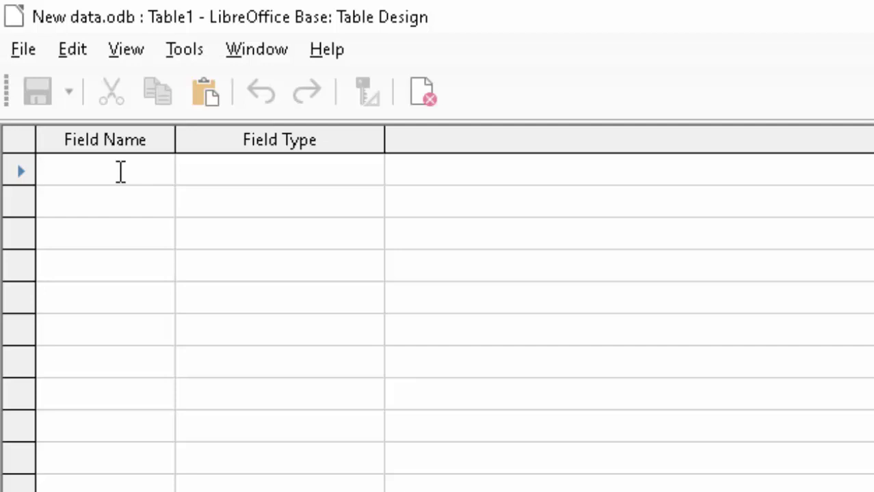
pyautogui.write('Name ')
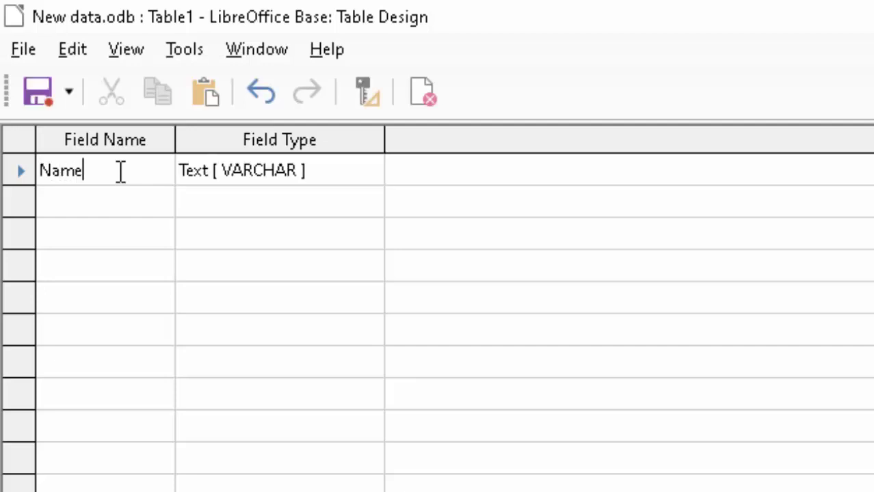
pyautogui.write('of ')
pyautogui.write('Stude')
pyautogui.write('nt')
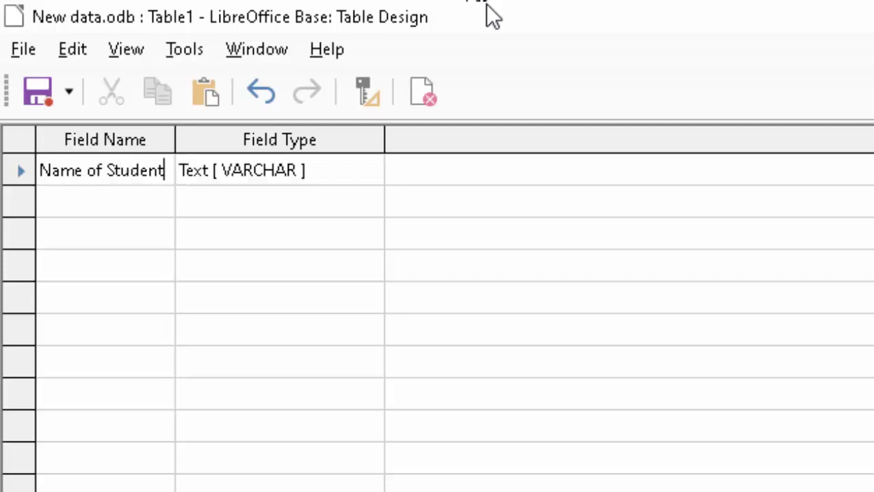
# - Set the Name of Student field's type to Text [ VARCHAR ]
pyautogui.click(350, 175)
pyautogui.click(370, 170)
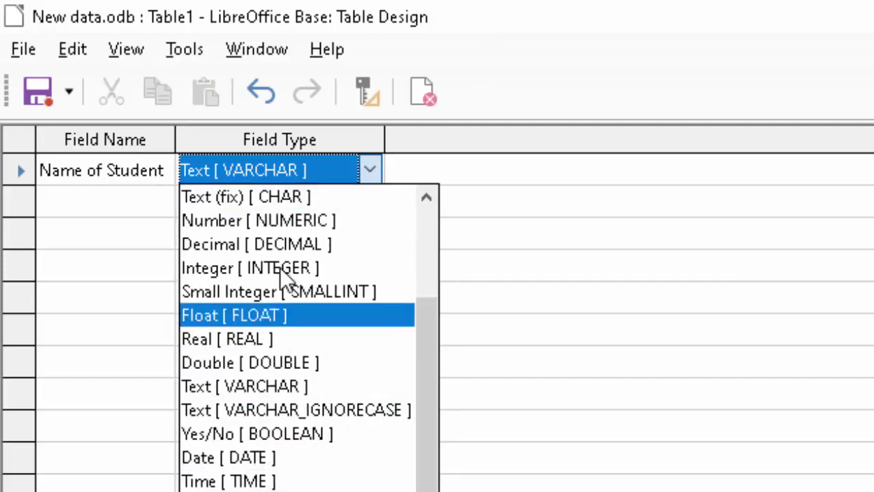
pyautogui.click(274, 195)
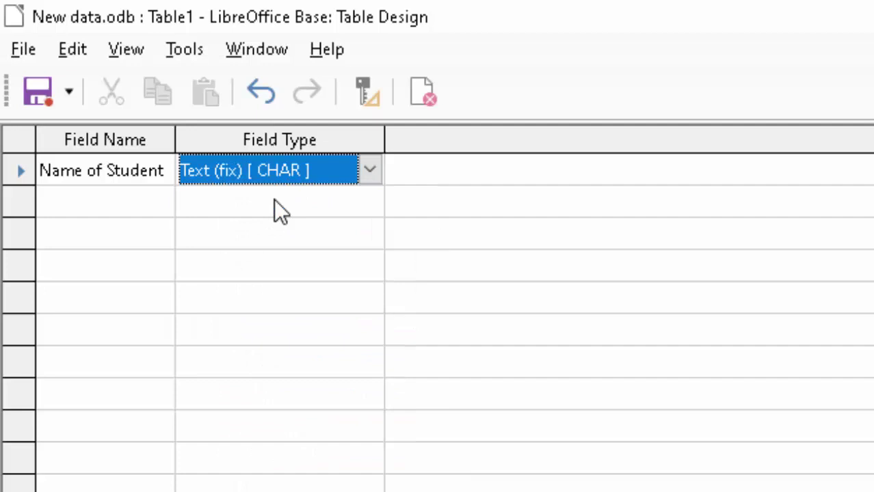
pyautogui.click(99, 194)
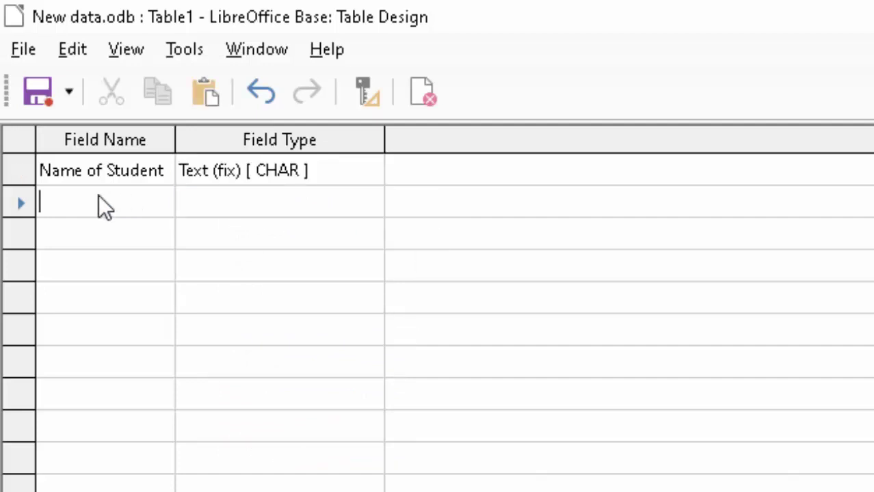
pyautogui.click(322, 171)
pyautogui.click(368, 171)
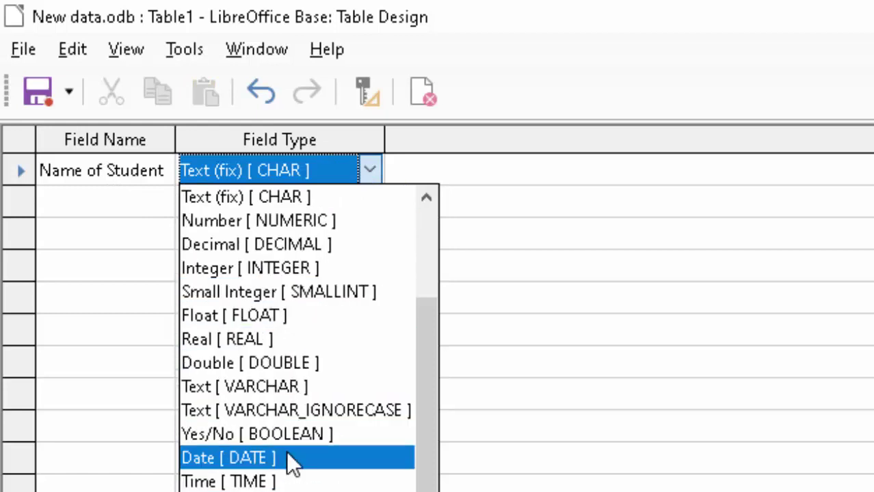
pyautogui.click(263, 389)
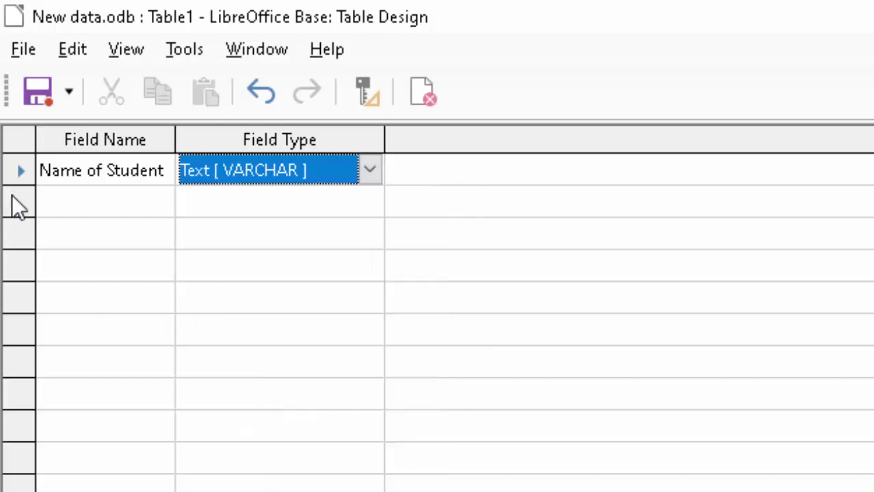
# - Add the field names City and Roll number in the second and third rows
pyautogui.click(79, 190)
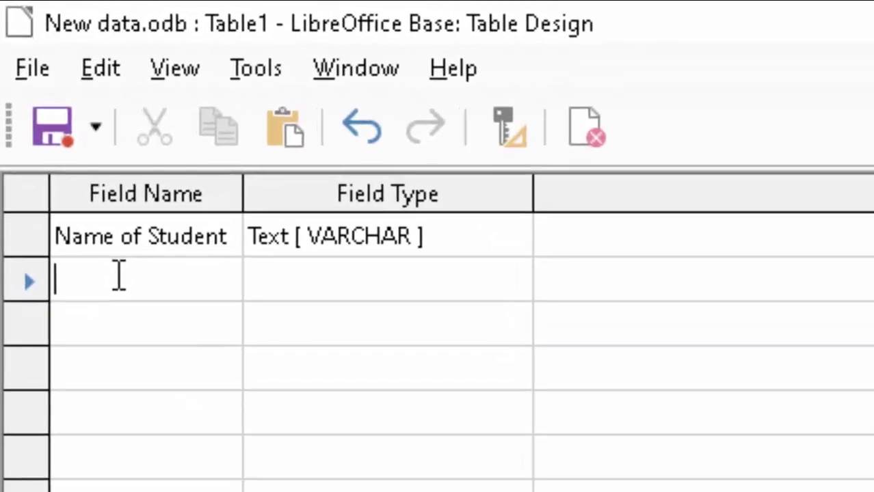
pyautogui.write('C')
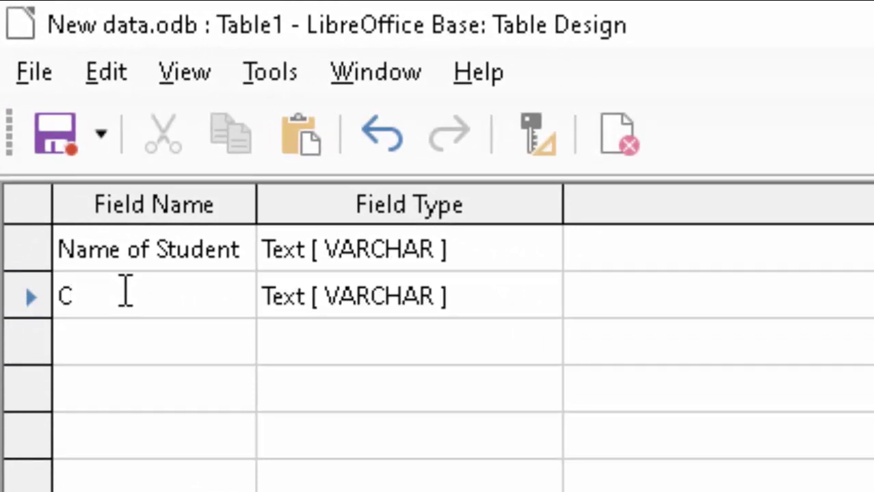
pyautogui.write('ity')
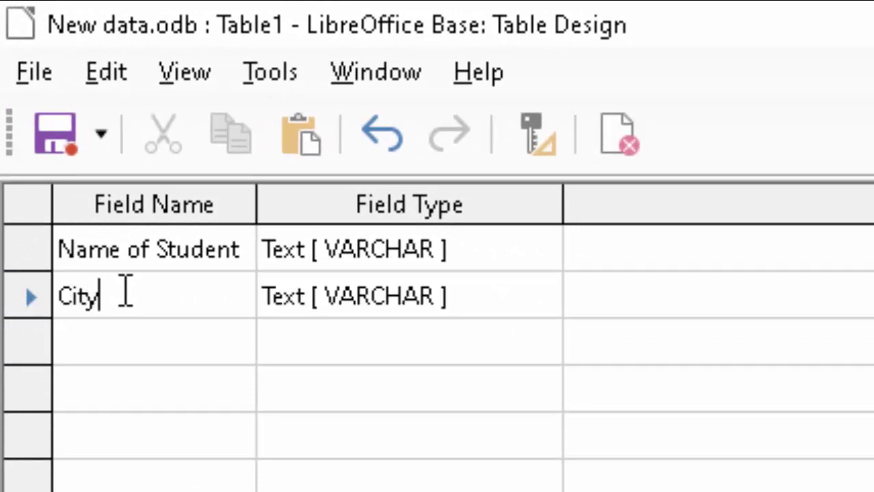
pyautogui.click(117, 352)
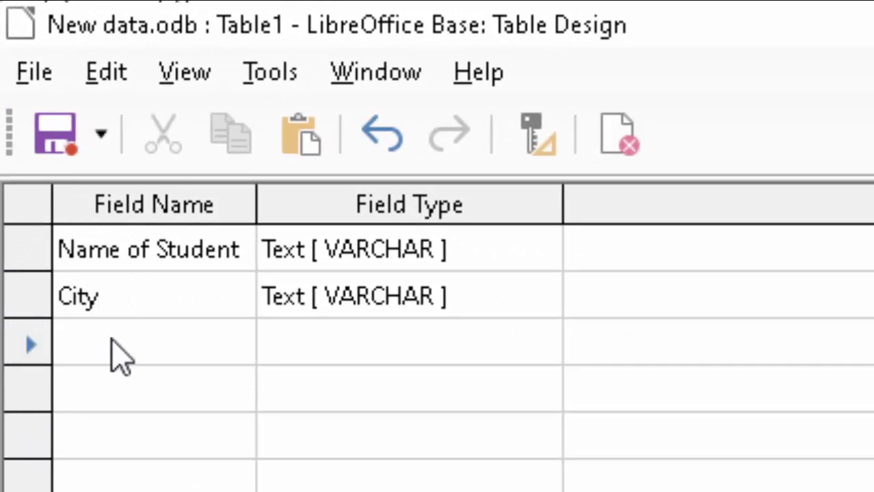
pyautogui.click(113, 342)
pyautogui.write('R')
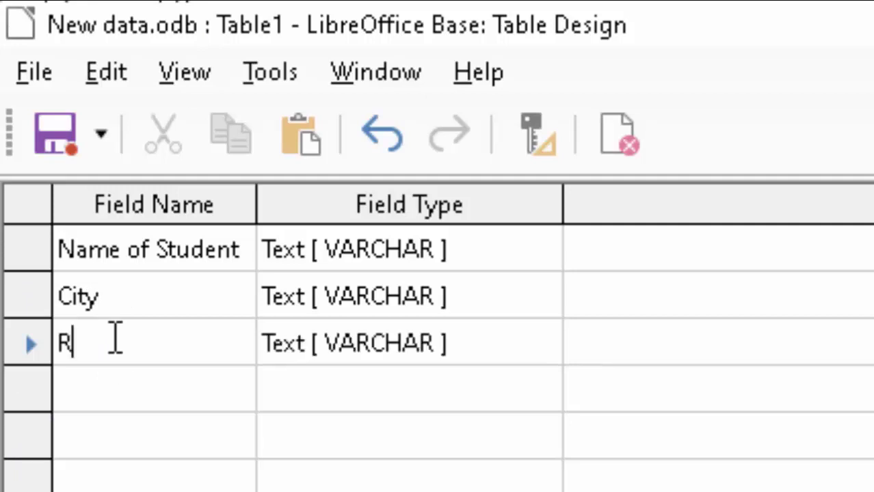
pyautogui.write('oll nu')
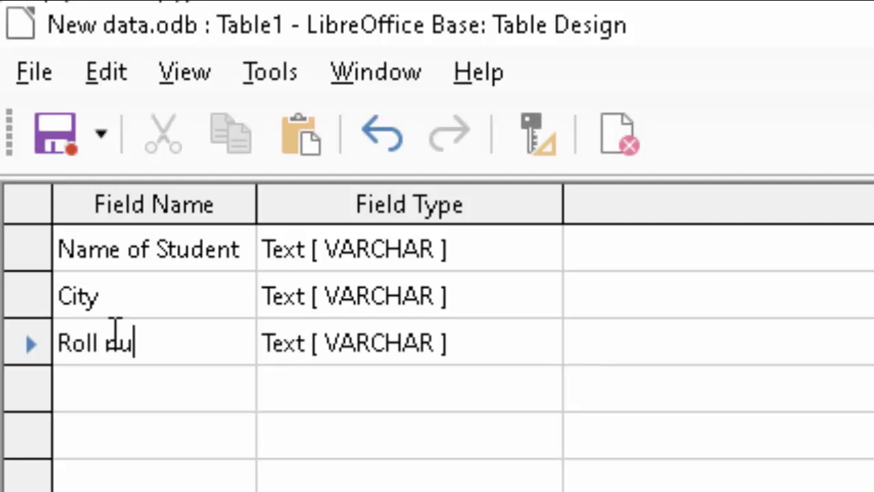
pyautogui.write('mber')
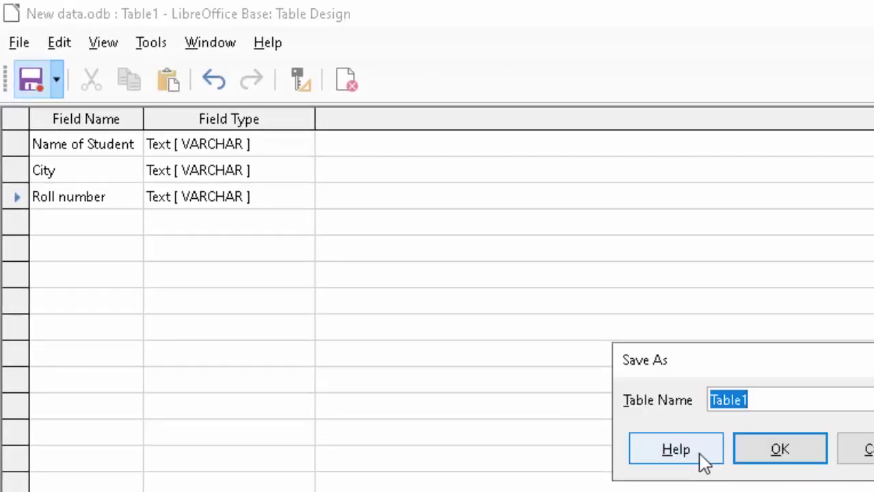
# - Save the table as Table1 and accept the automatically created ID primary key
pyautogui.click(767, 451)
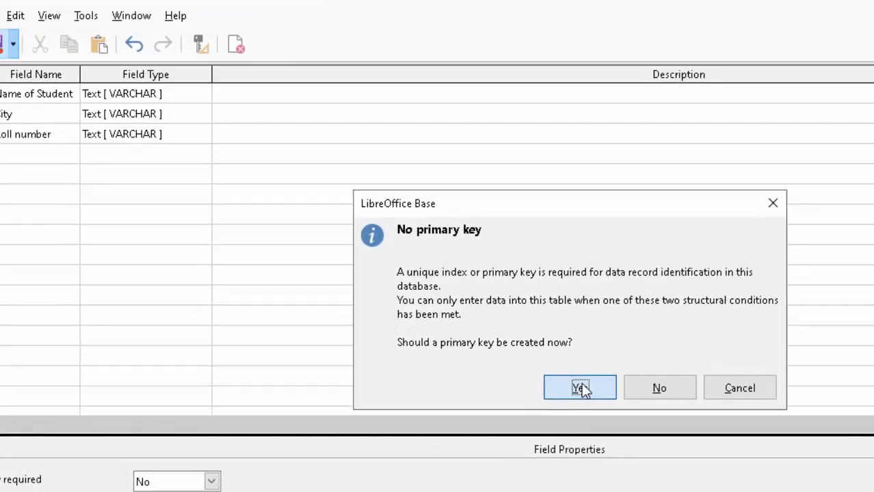
pyautogui.click(446, 335)
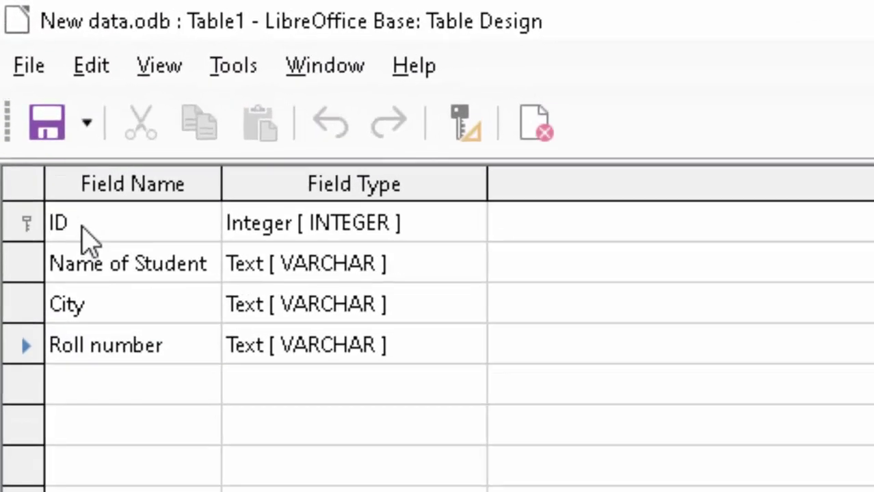
# - Delete the ID row, set Roll number as primary key, and save Table1, confirming the change
pyautogui.rightClick(24, 233)
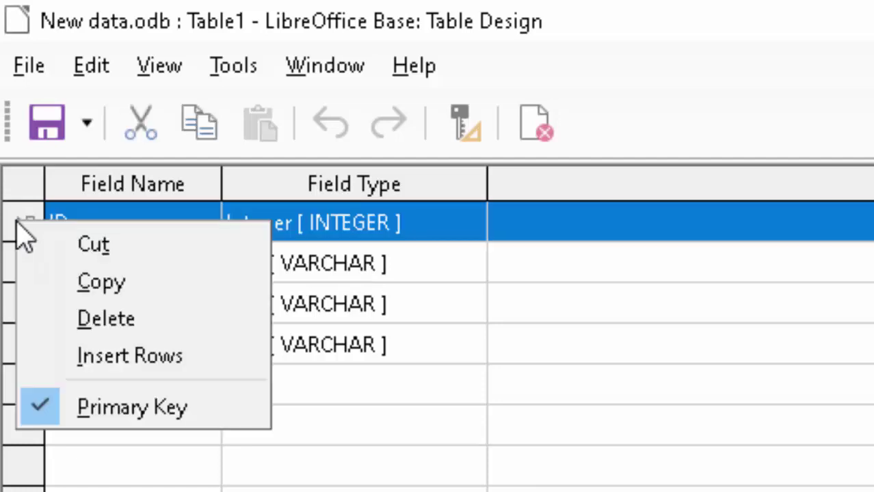
pyautogui.click(94, 322)
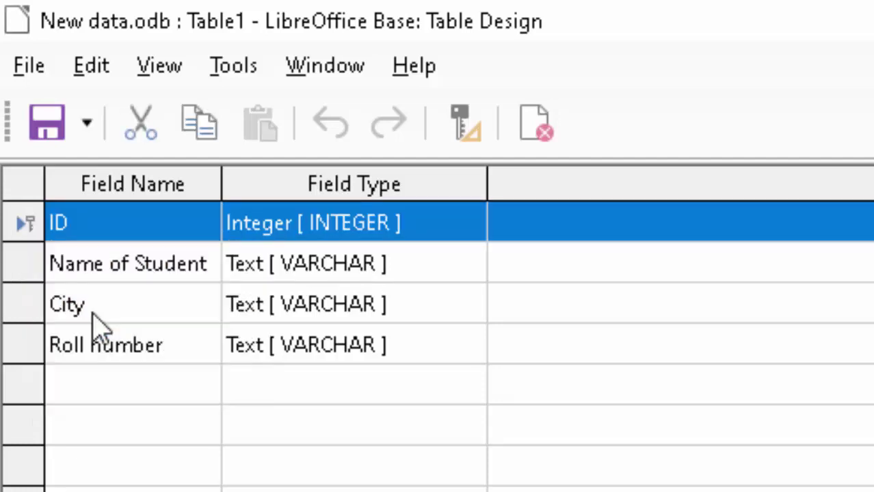
pyautogui.click(96, 348)
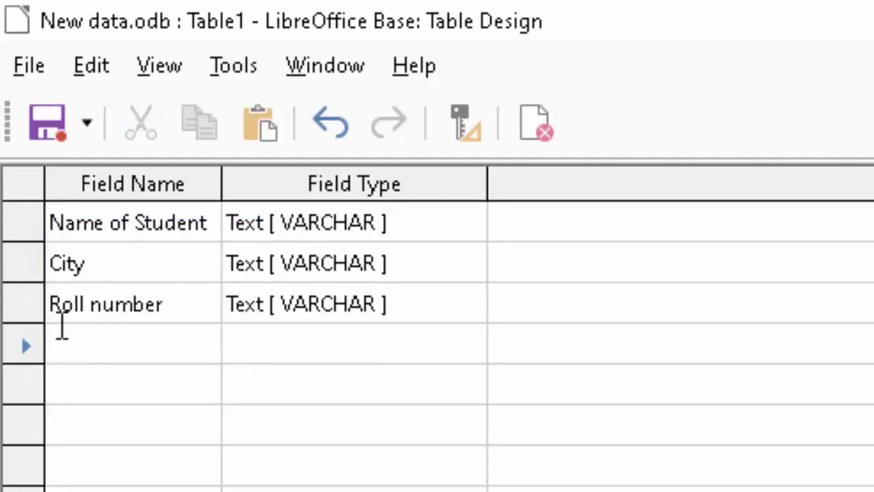
pyautogui.click(19, 319)
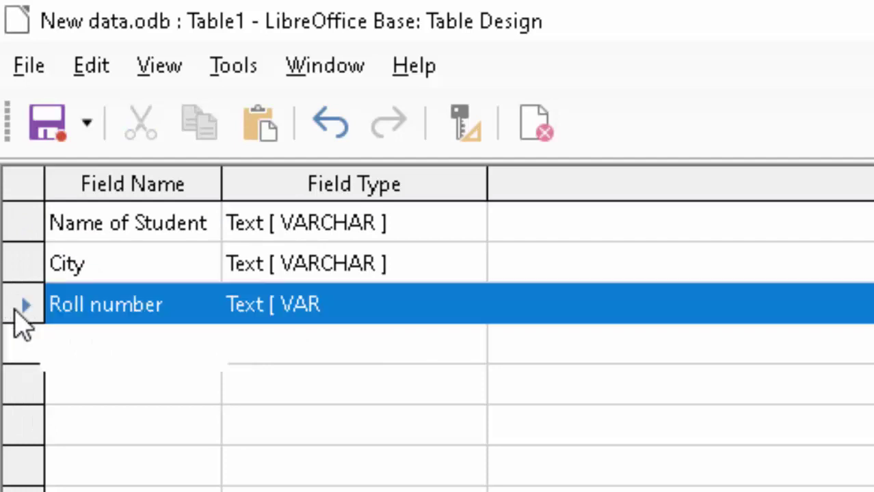
pyautogui.rightClick(21, 320)
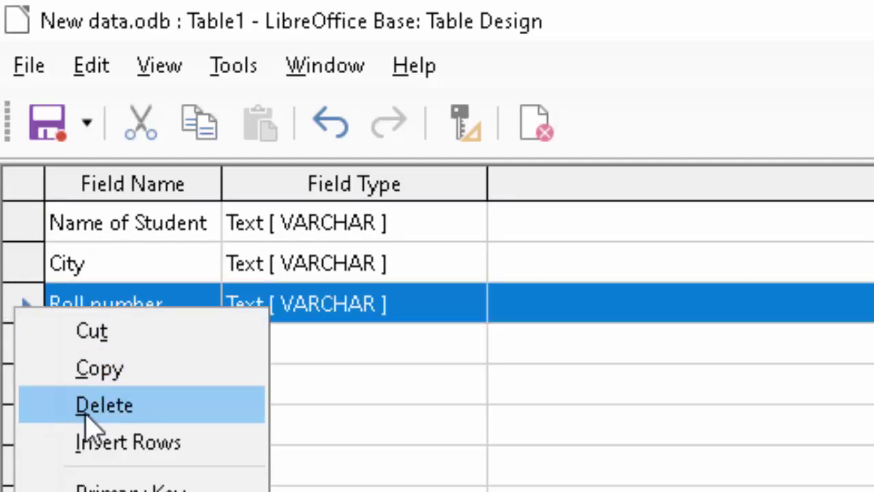
pyautogui.click(110, 483)
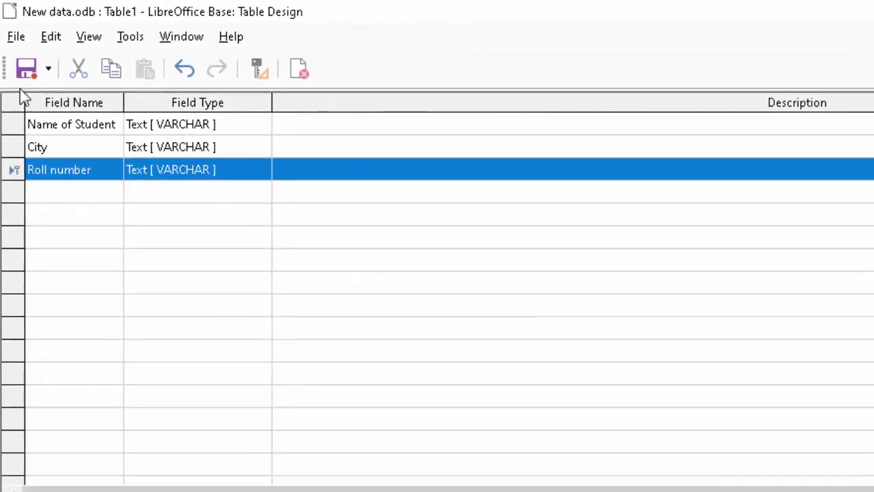
pyautogui.click(26, 69)
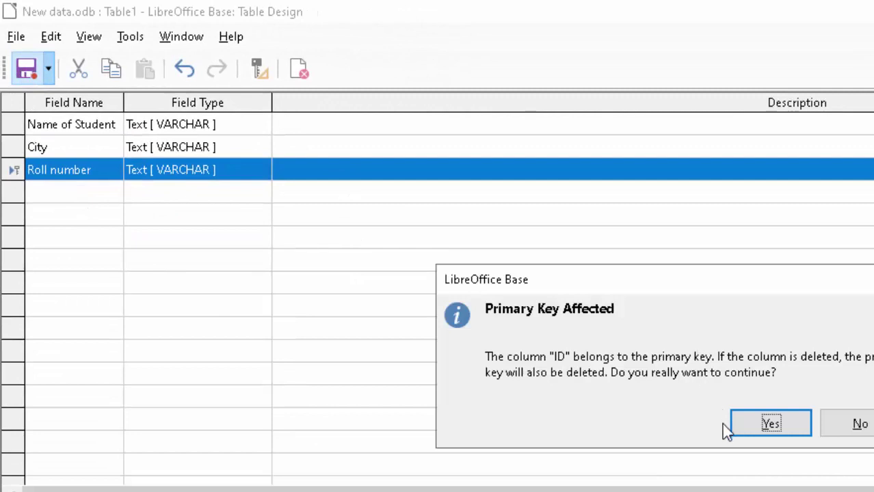
pyautogui.click(776, 429)
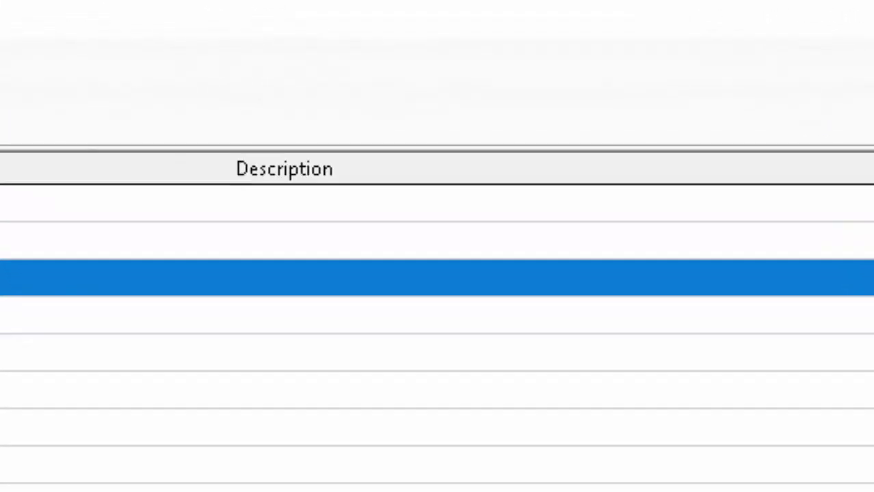
# - Close the table design, view Table1's data, then reopen Table1 for editing in design view
pyautogui.click(829, 20)
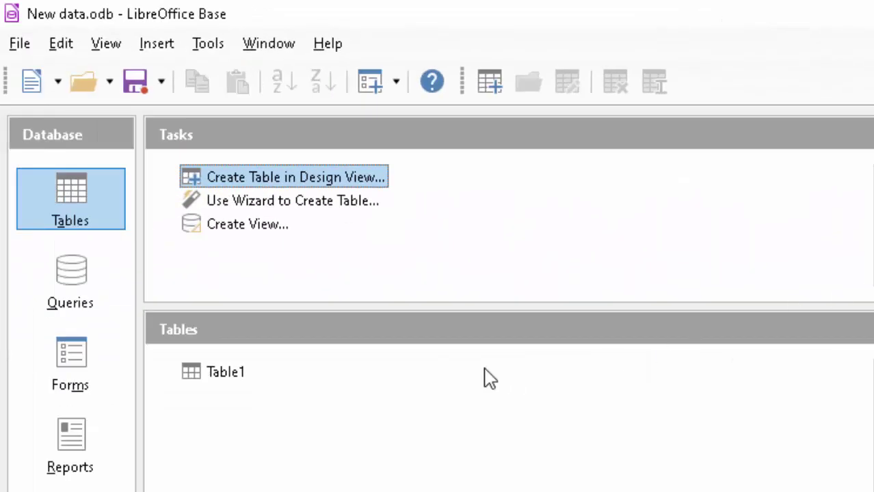
pyautogui.doubleClick(226, 373)
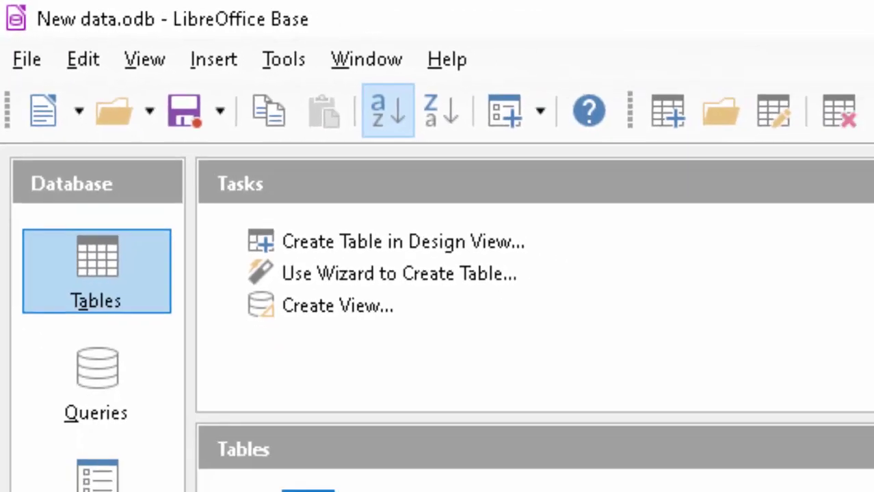
pyautogui.rightClick(206, 344)
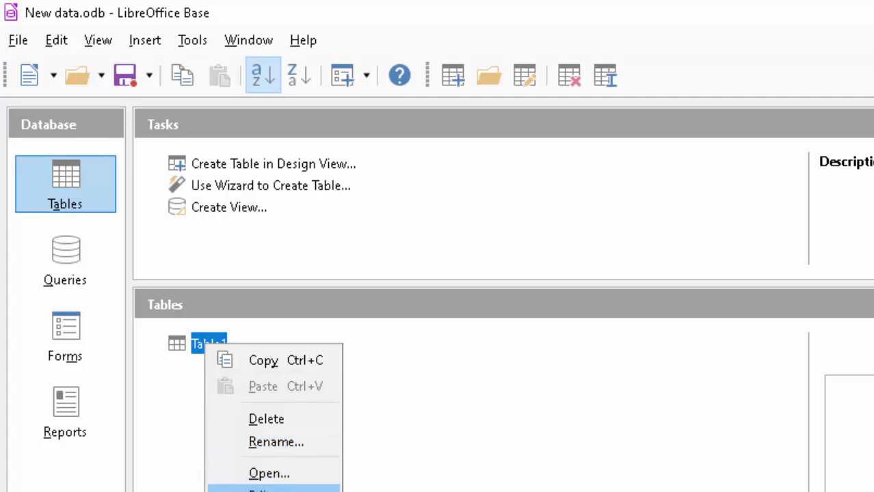
pyautogui.click(267, 489)
# - Add the field names Computer and English below Roll number
pyautogui.click(93, 209)
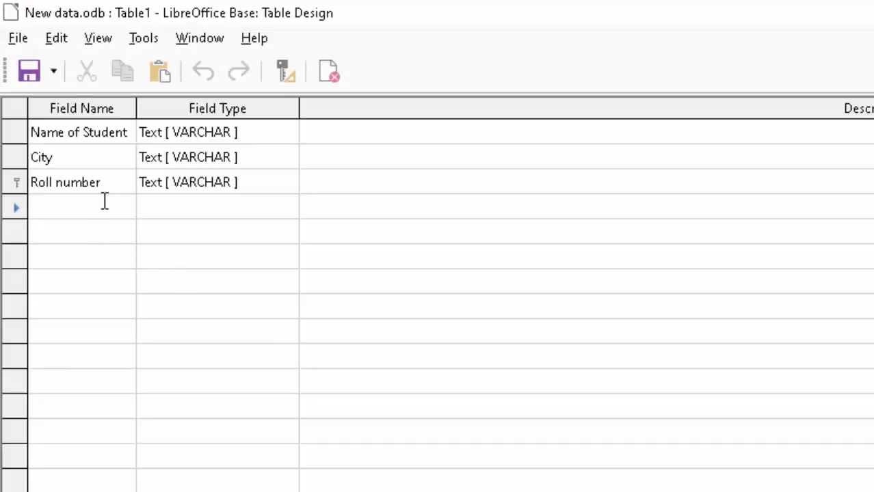
pyautogui.write('Com')
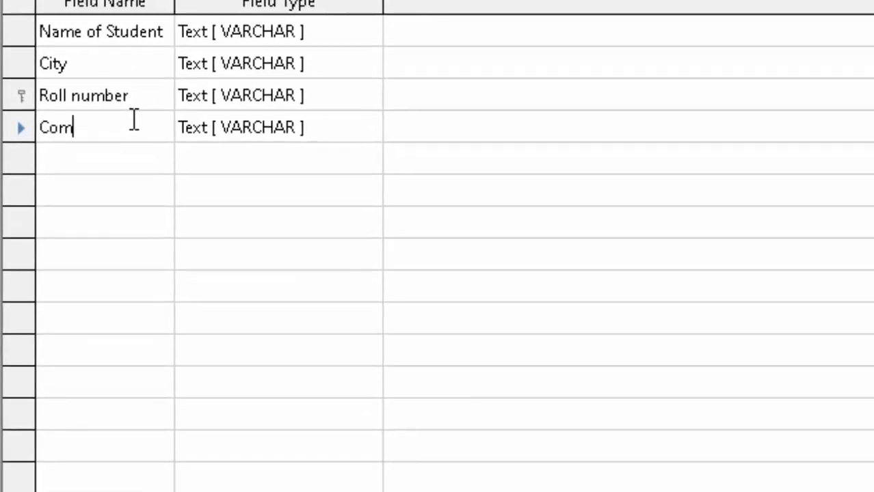
pyautogui.write('puter')
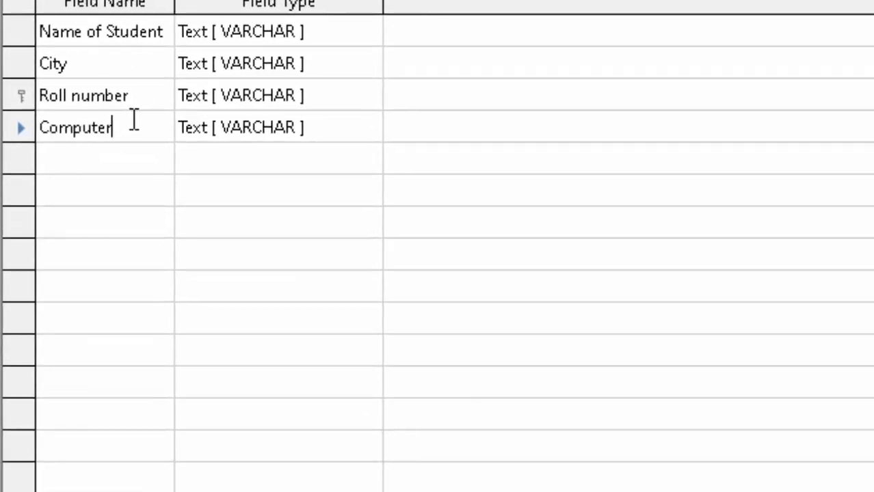
pyautogui.press('Tab')
pyautogui.press('Tab')
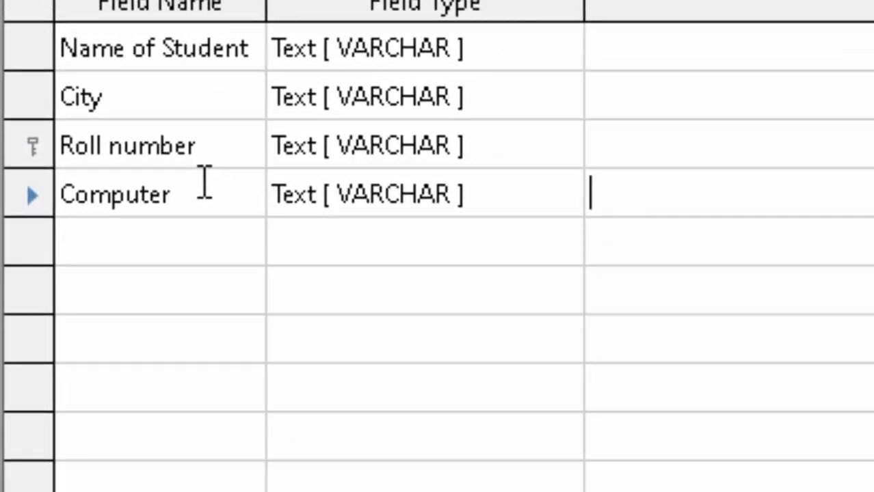
pyautogui.press('Tab')
pyautogui.write('En')
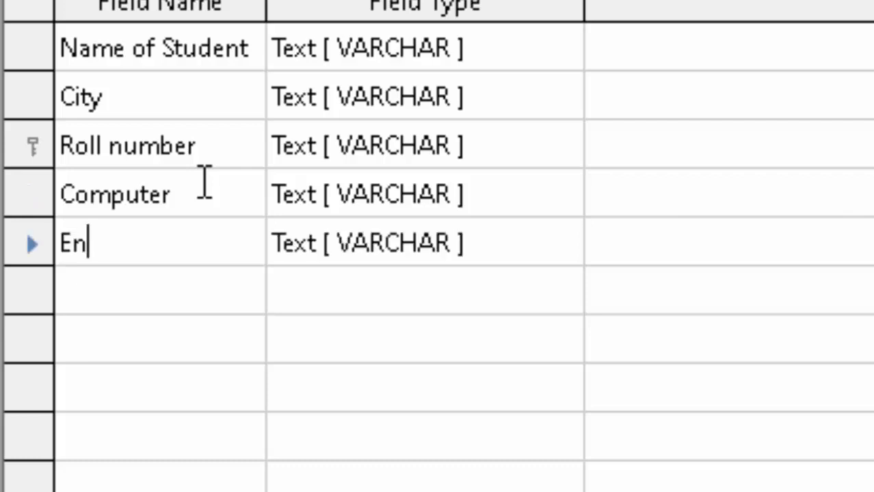
pyautogui.write('glish')
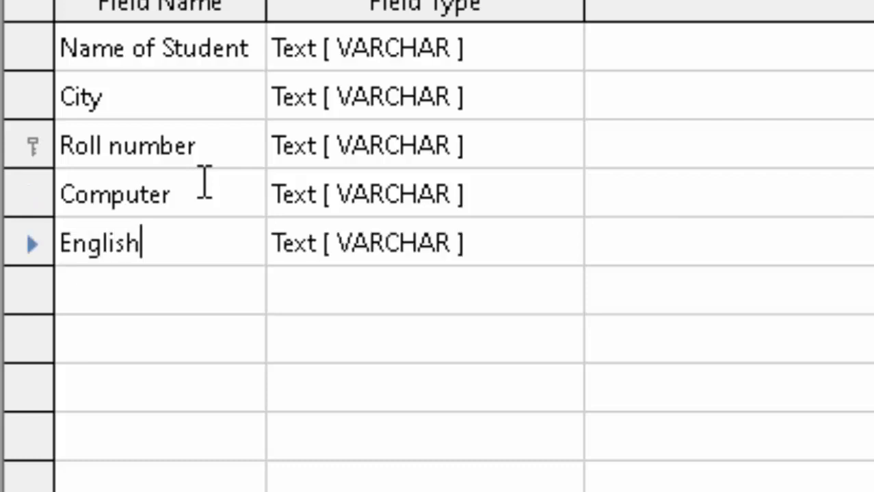
pyautogui.press('Tab')
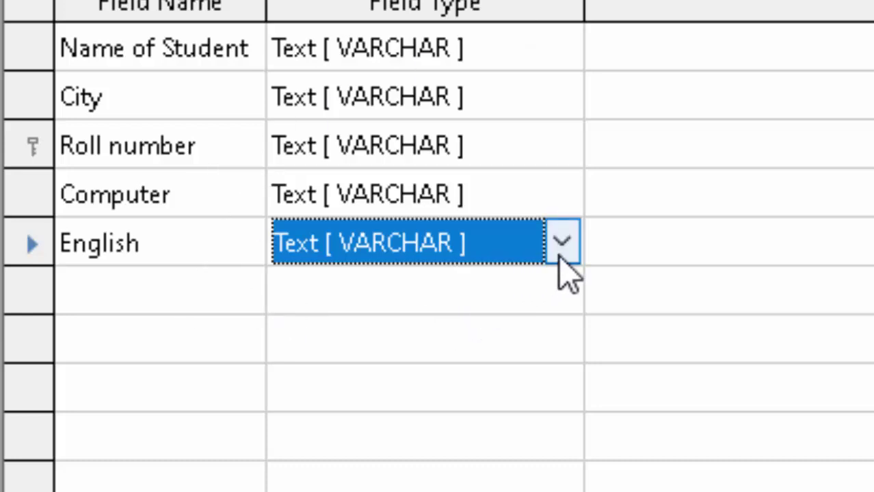
# - Give Computer and English the Number type, then save and close the table design
pyautogui.click(562, 242)
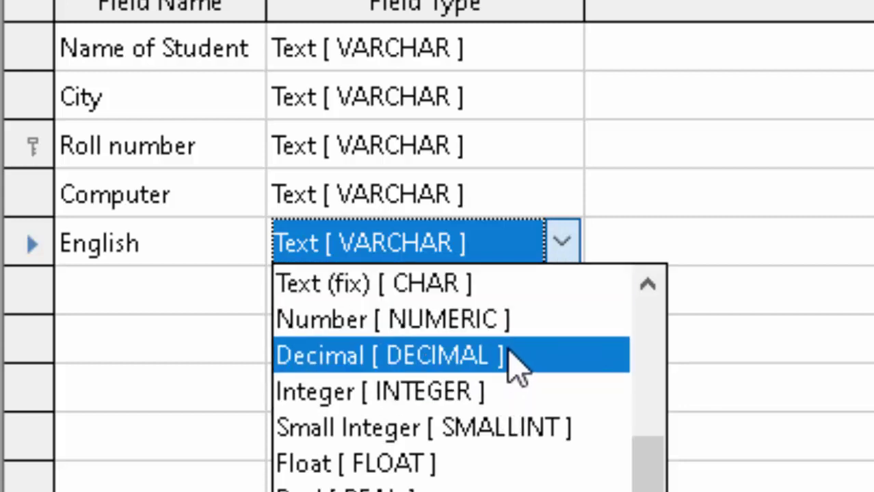
pyautogui.click(511, 359)
pyautogui.click(532, 196)
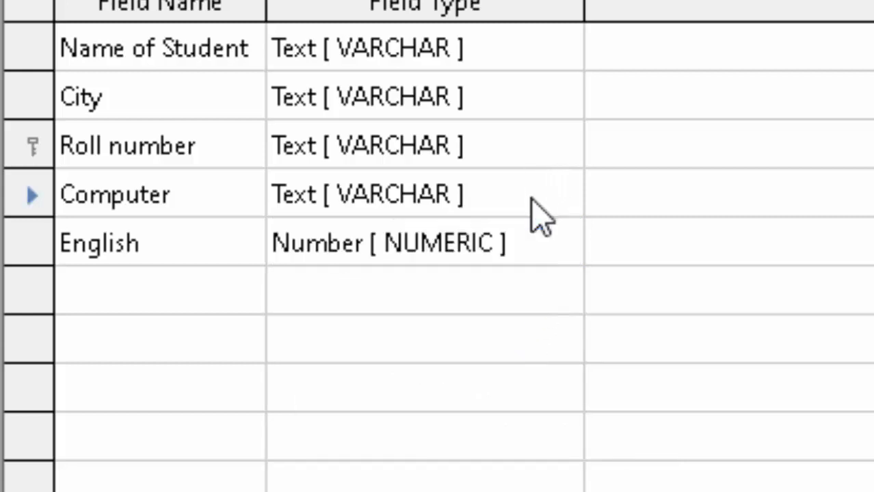
pyautogui.click(562, 199)
pyautogui.click(465, 273)
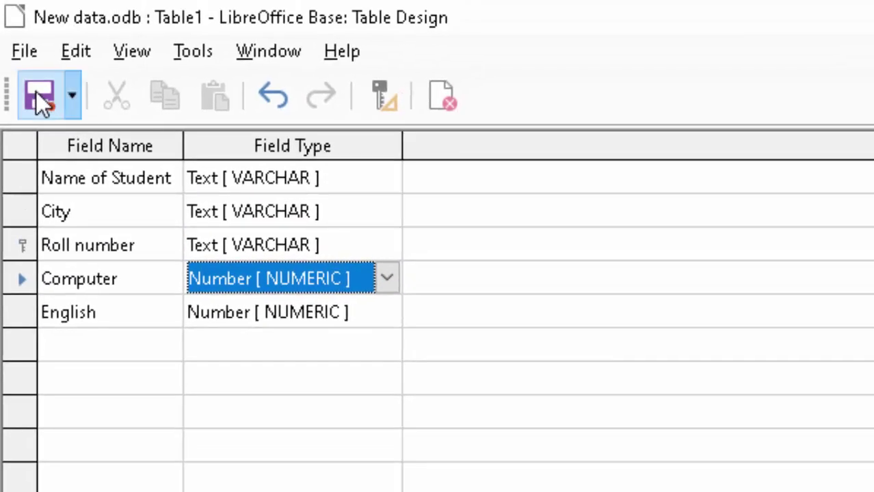
pyautogui.click(39, 96)
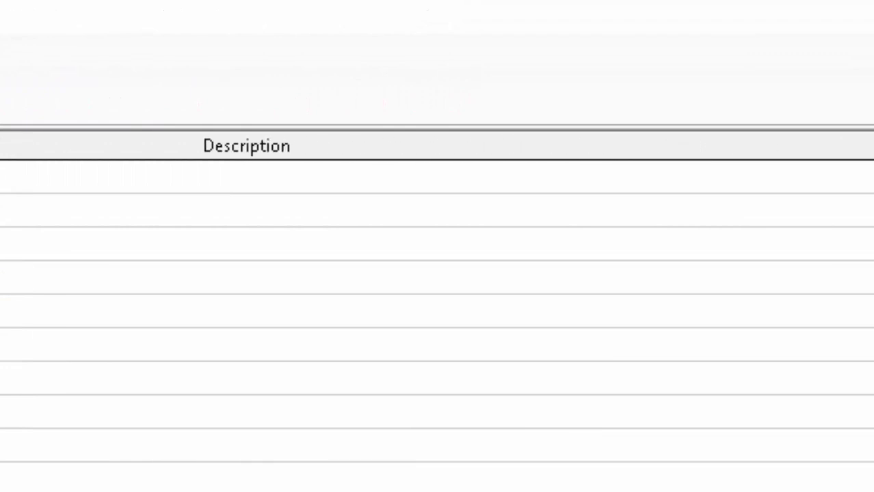
pyautogui.click(816, 18)
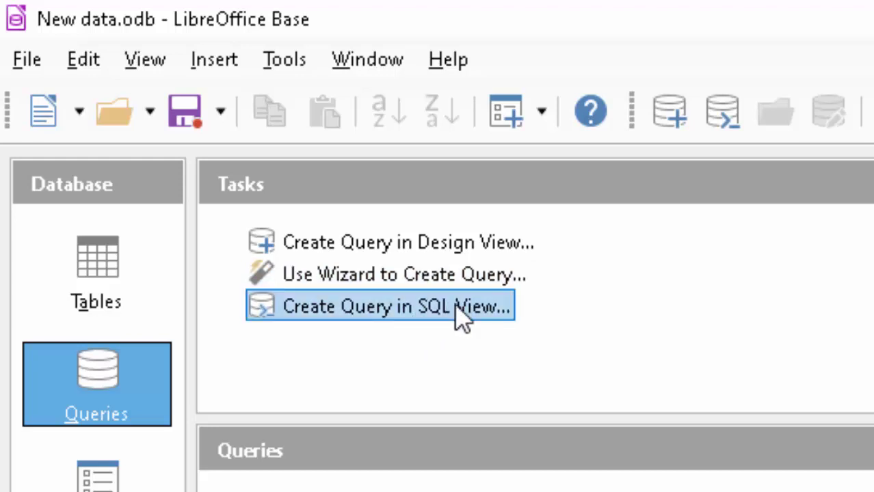
# - Create a new query in Design View, which opens the Add Table or Query dialog
pyautogui.click(436, 254)
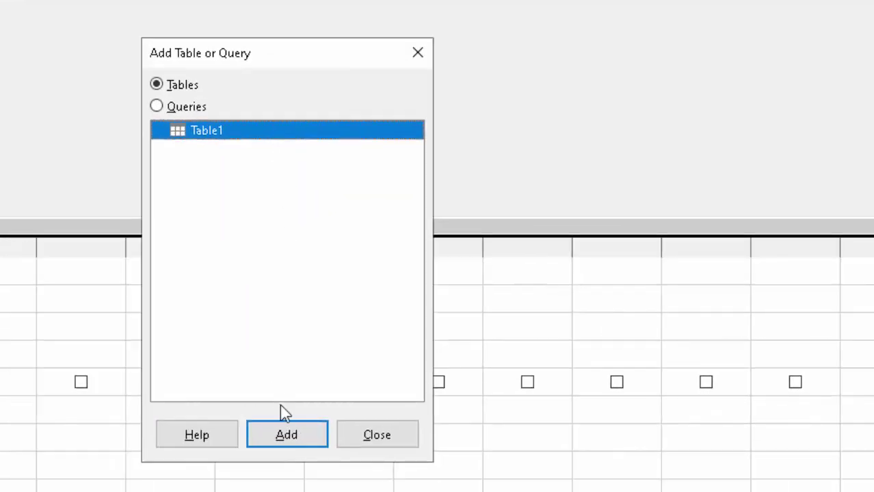
# - Add Table1 to Query1 and enlarge its field list
pyautogui.click(287, 433)
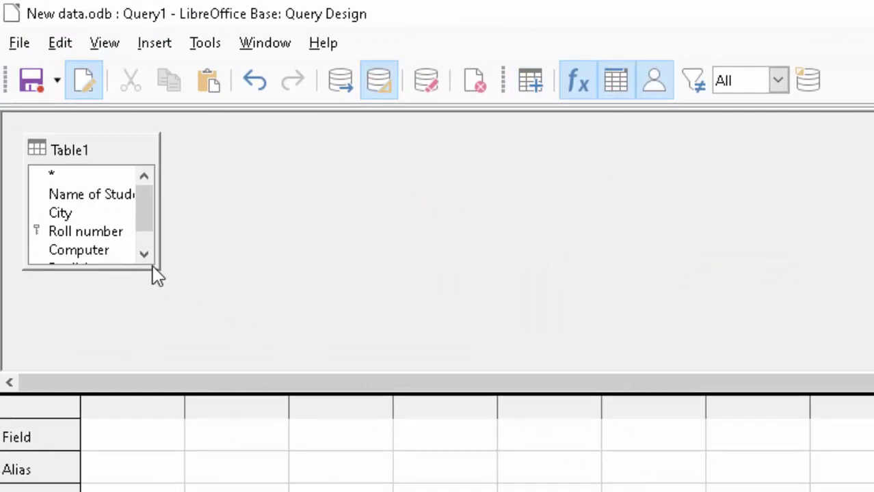
pyautogui.moveTo(154, 269); pyautogui.dragTo(135, 353)
pyautogui.click(102, 139)
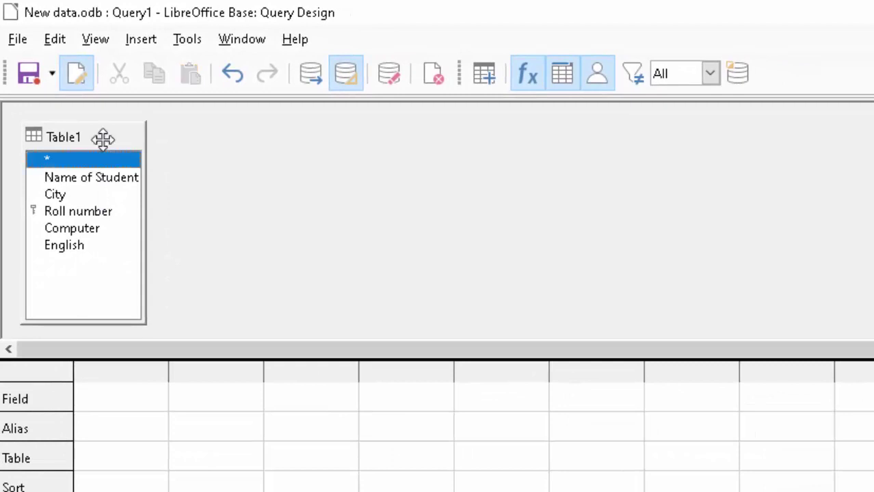
pyautogui.hotkey('ctrl', 'z')
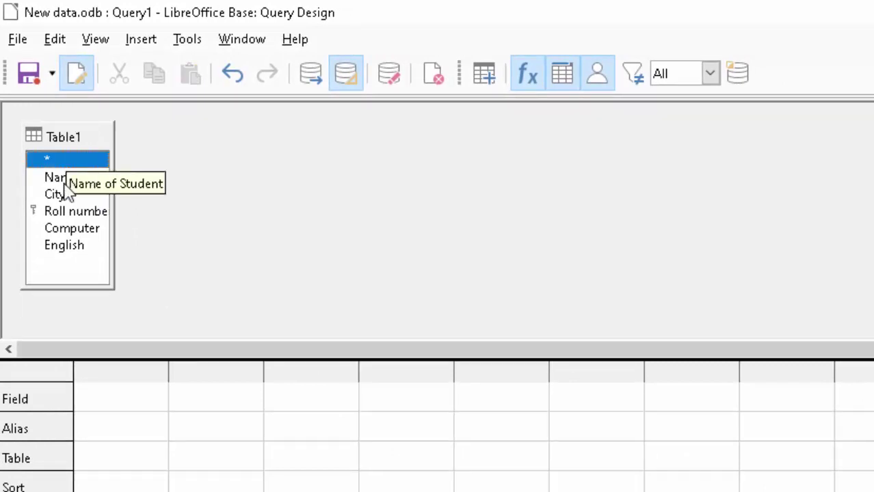
# - Put Name of Student, City, Roll number, Computer and English into the query grid
pyautogui.doubleClick(72, 179)
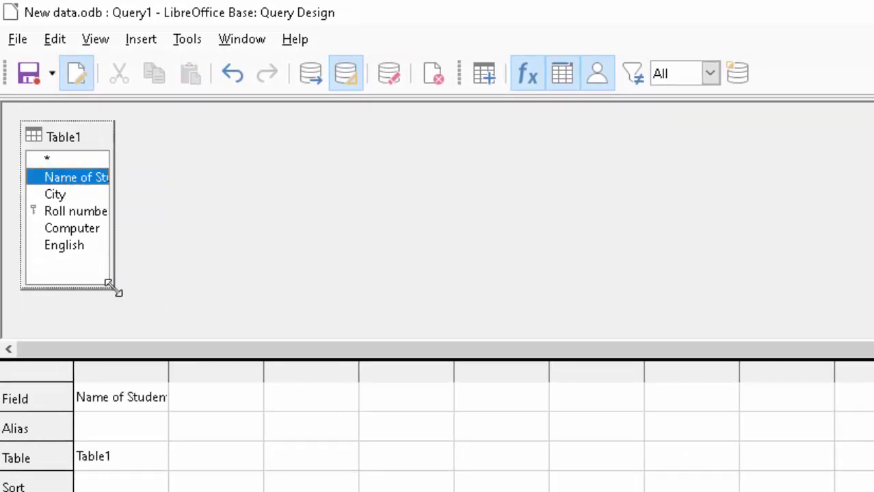
pyautogui.moveTo(115, 290); pyautogui.dragTo(181, 319)
pyautogui.doubleClick(123, 90)
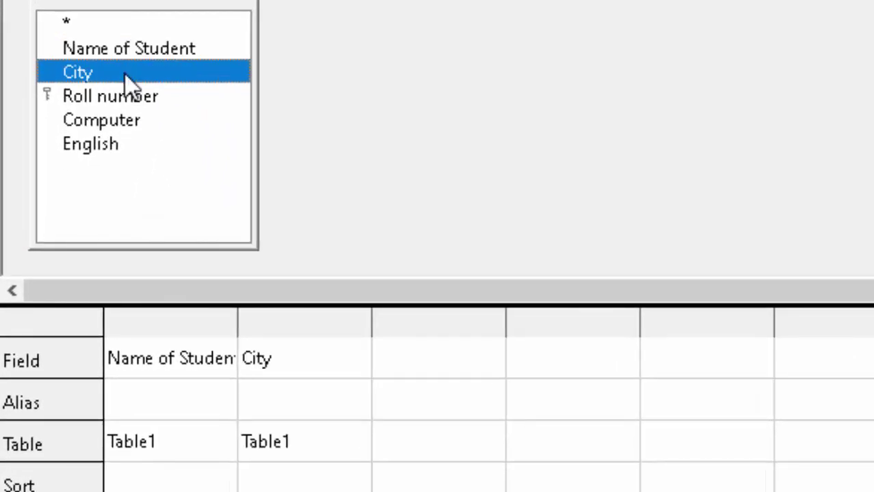
pyautogui.doubleClick(130, 99)
pyautogui.doubleClick(136, 122)
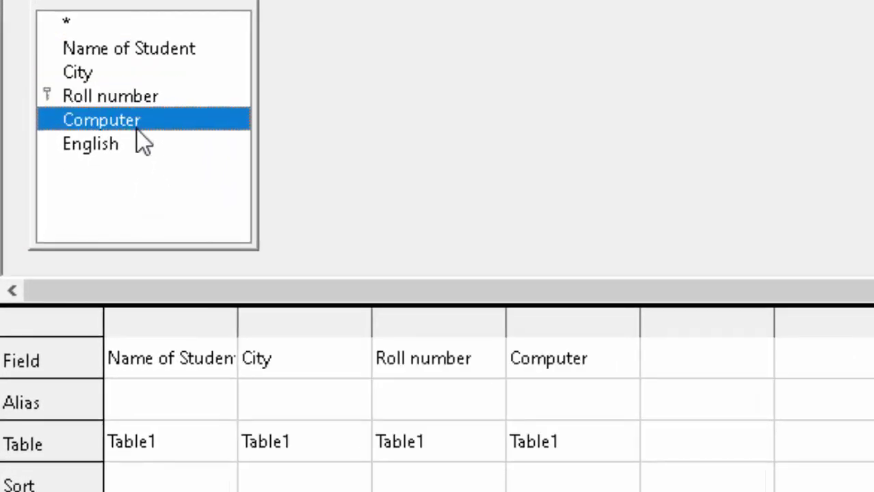
pyautogui.doubleClick(131, 144)
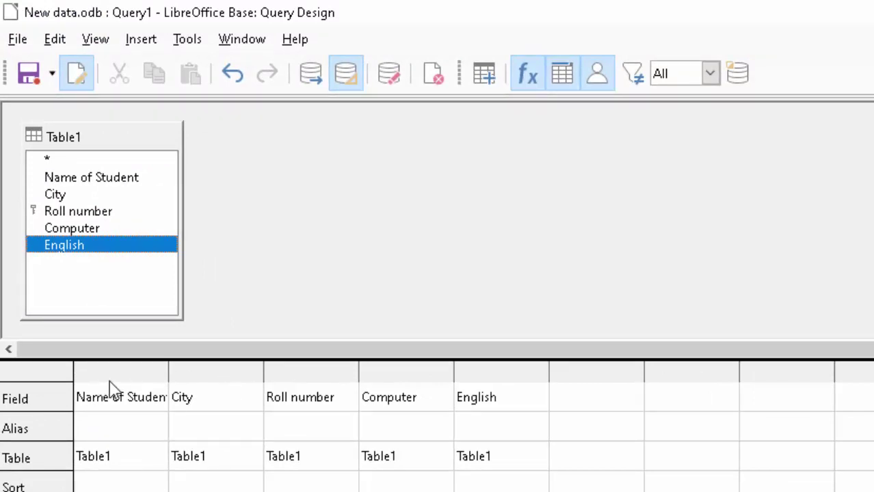
pyautogui.moveTo(168, 377); pyautogui.dragTo(186, 378)
# - Add a column aliased Total computing "Computer" + "English" and save the query as Query1
pyautogui.click(605, 431)
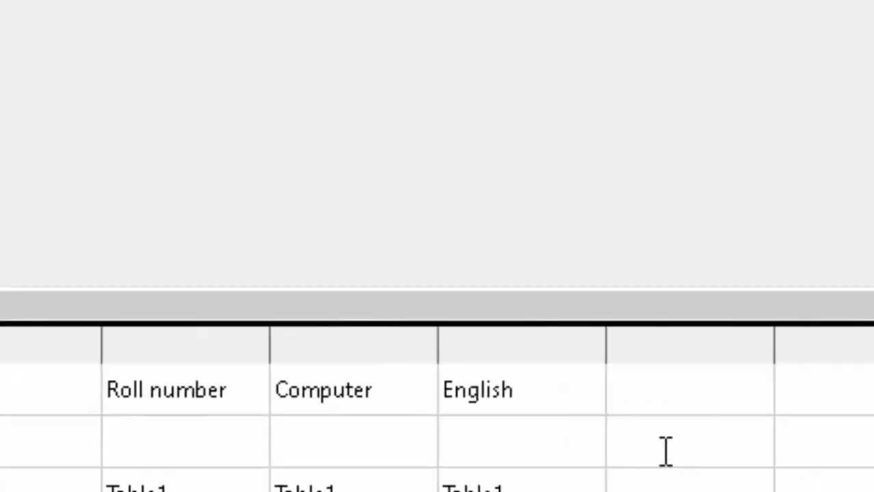
pyautogui.write('To')
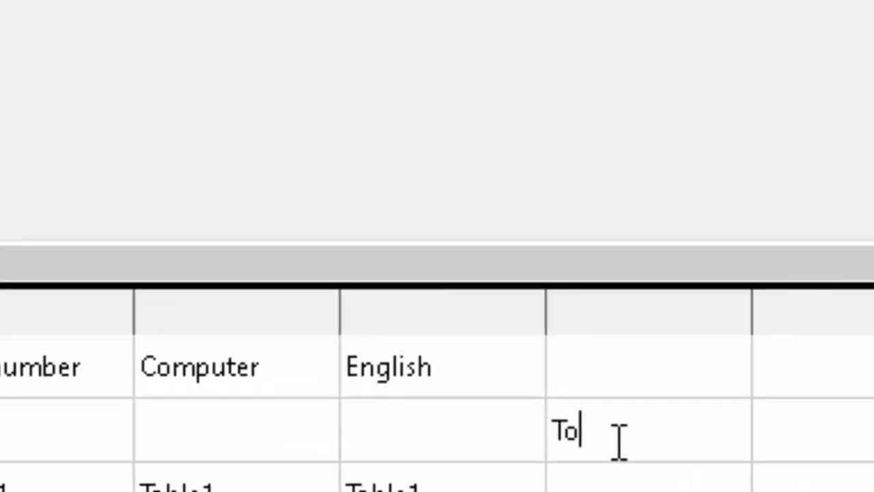
pyautogui.write('tal')
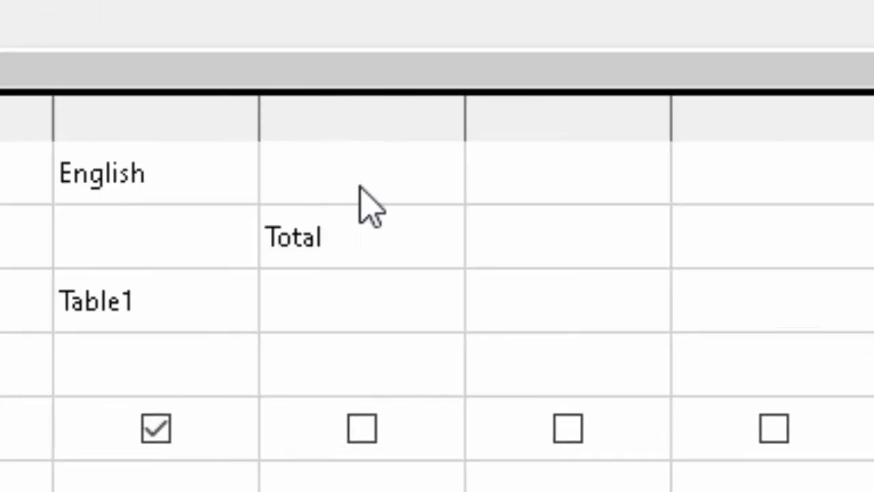
pyautogui.click(355, 171)
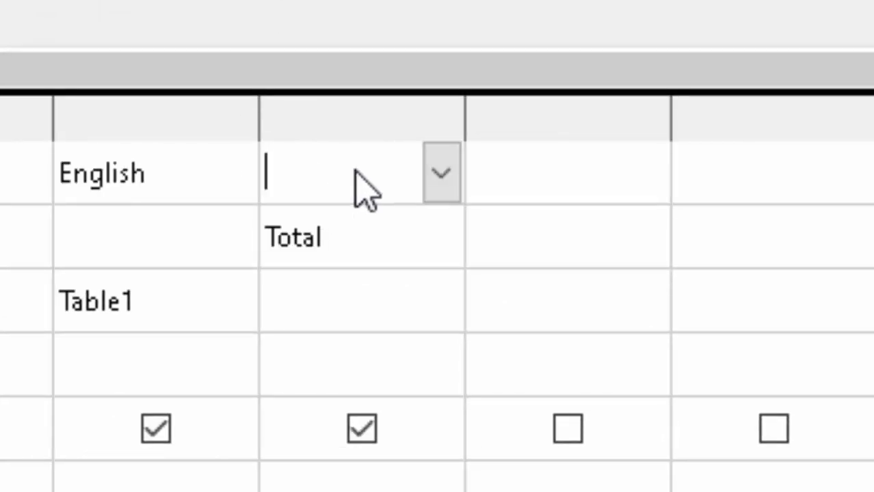
pyautogui.write('"C')
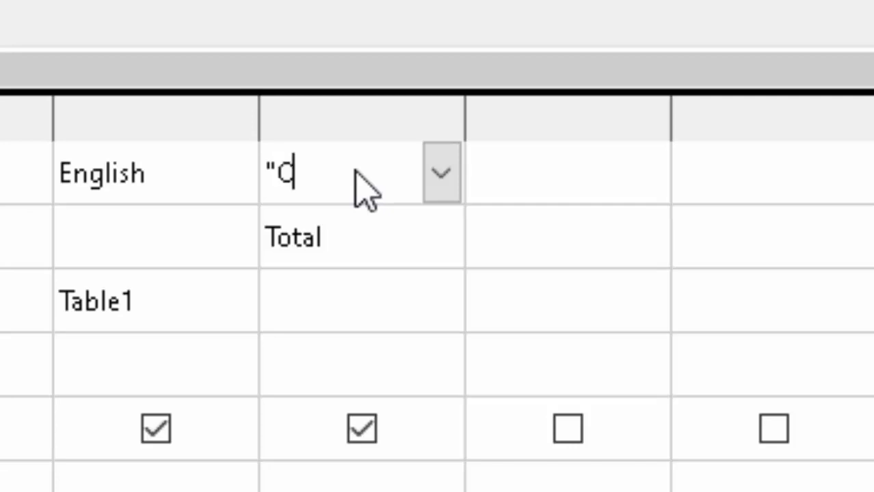
pyautogui.write('omput')
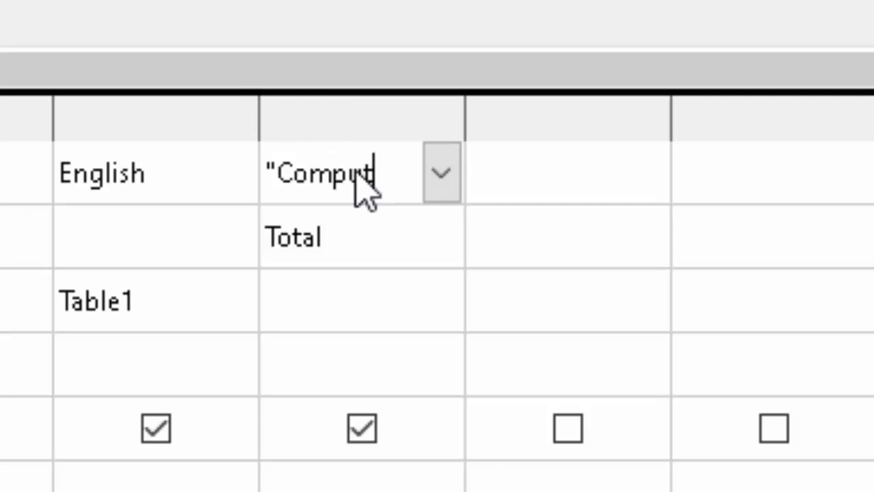
pyautogui.write('er')
pyautogui.write('"')
pyautogui.write(' +')
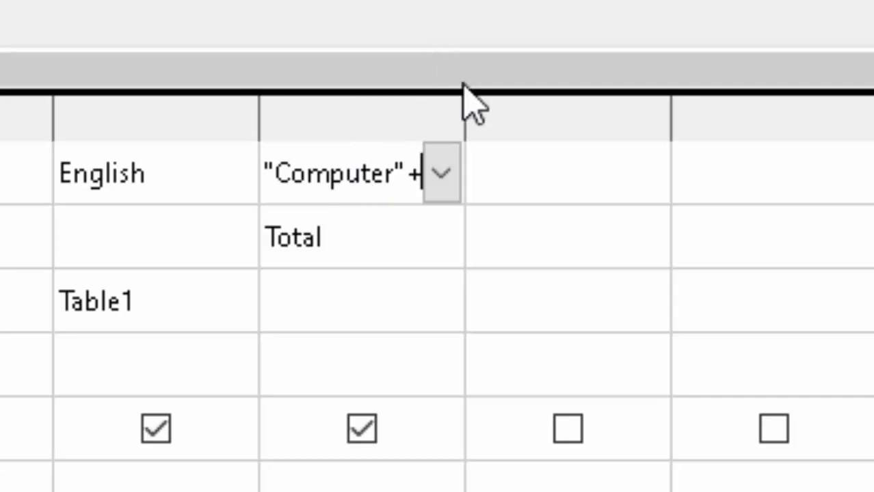
pyautogui.write(' "T')
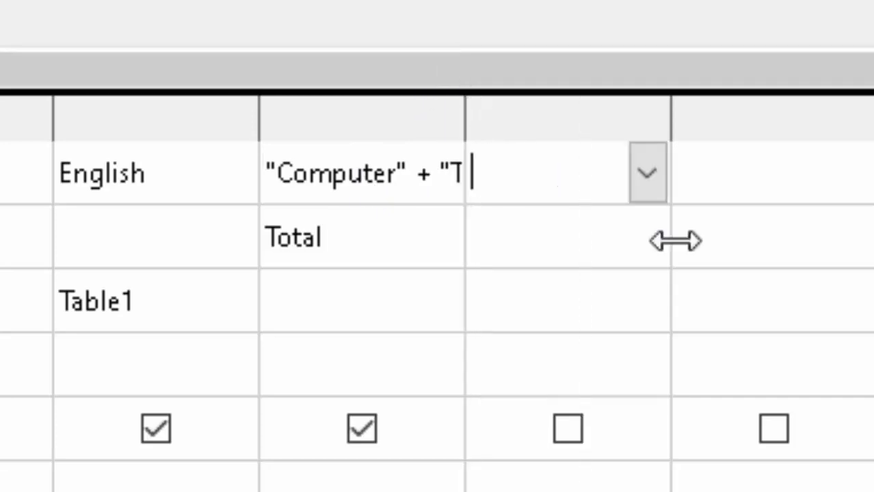
pyautogui.moveTo(463, 127); pyautogui.dragTo(714, 226)
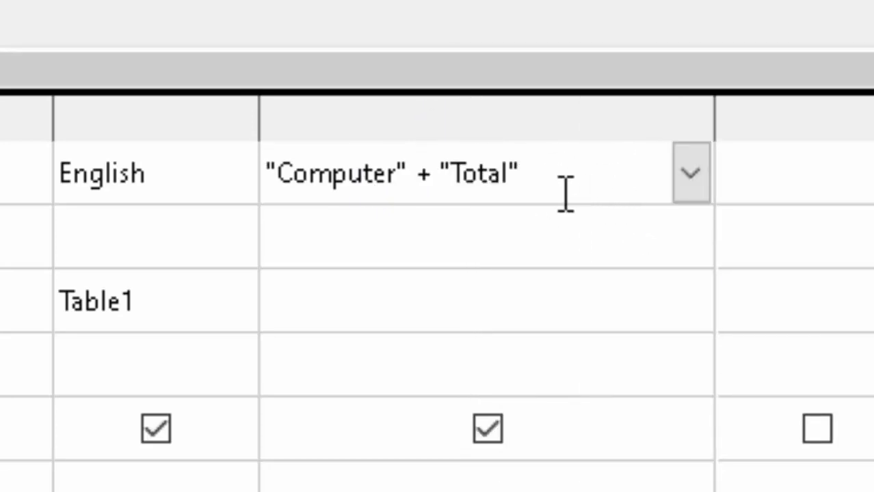
pyautogui.press('BackSpace')
pyautogui.press('BackSpace')
pyautogui.press('BackSpace')
pyautogui.press('BackSpace')
pyautogui.press('BackSpace')
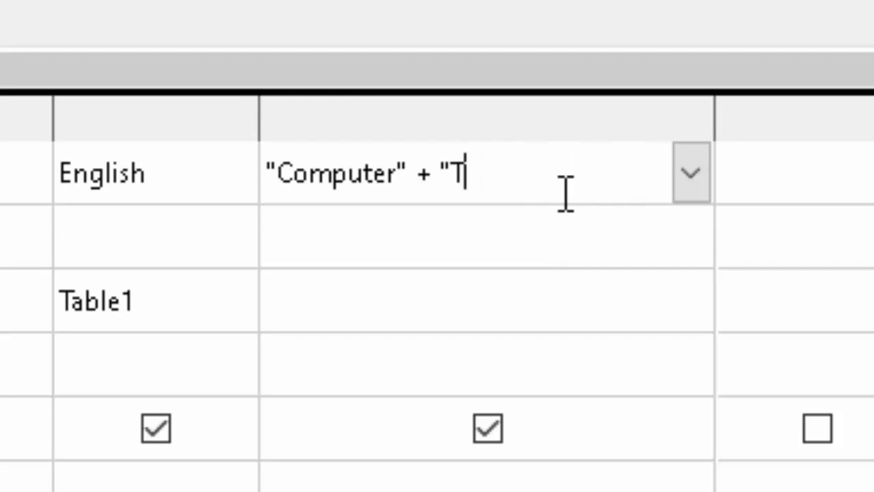
pyautogui.press('BackSpace')
pyautogui.press('BackSpace')
pyautogui.write('"')
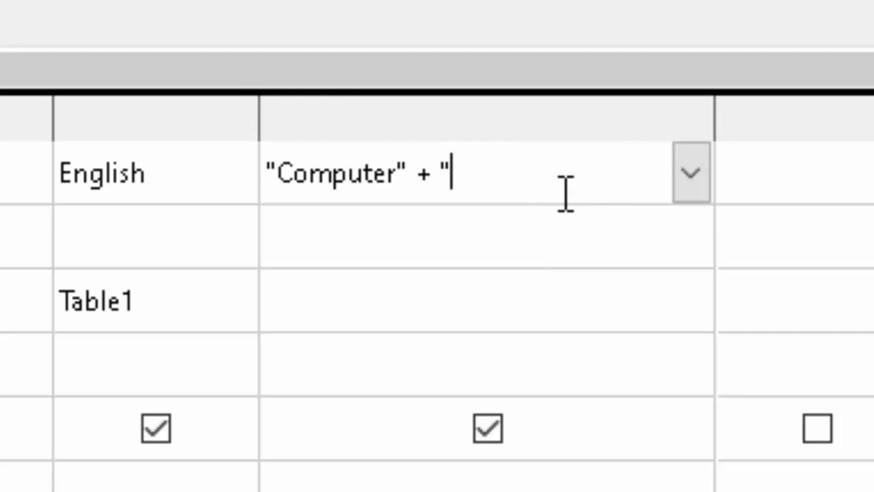
pyautogui.write('Eng')
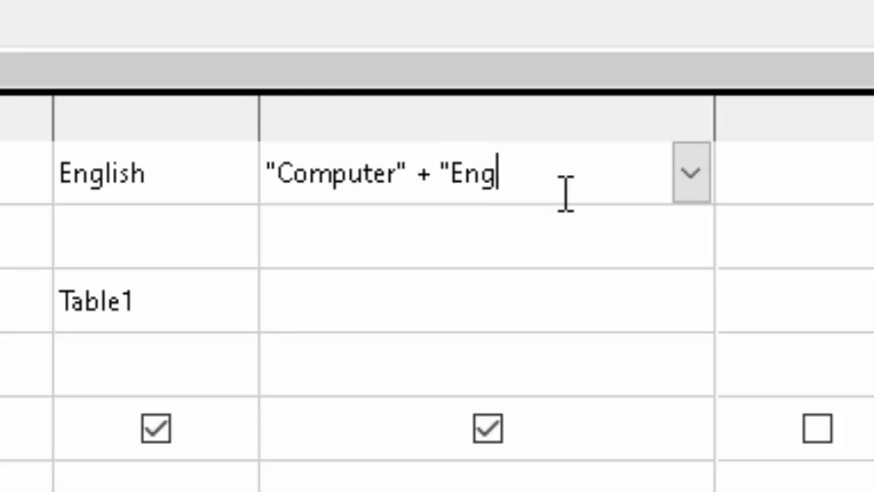
pyautogui.write('lish')
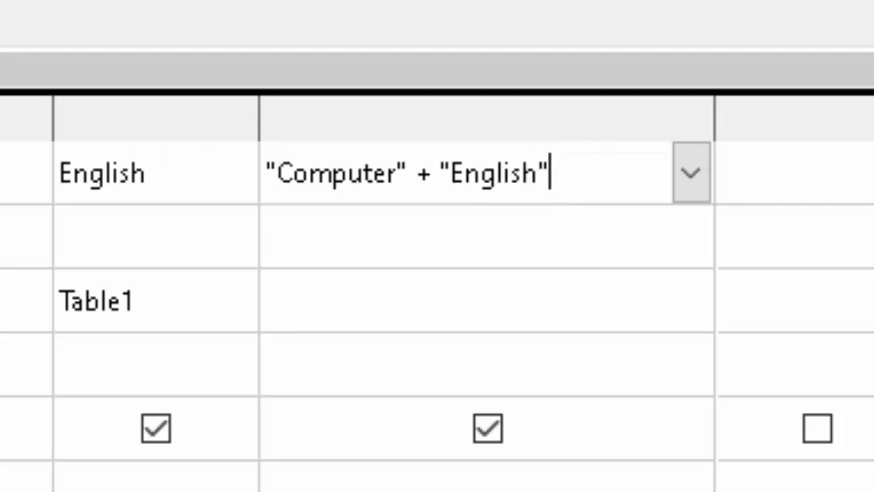
pyautogui.hotkey('ctrl', 's')
pyautogui.click(555, 194)
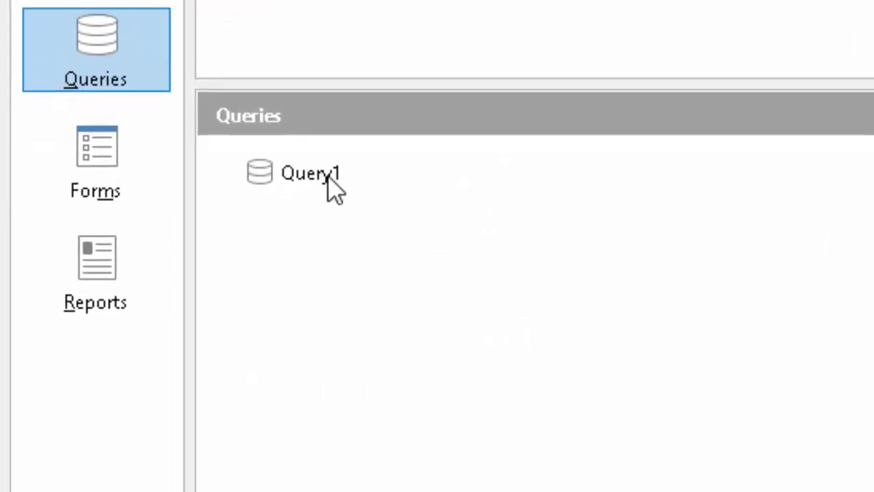
pyautogui.click(322, 483)
pyautogui.doubleClick(321, 482)
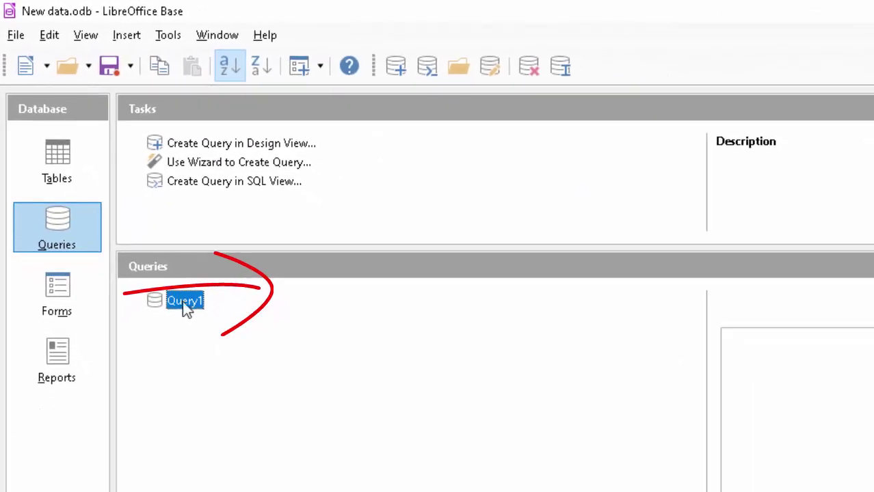
pyautogui.rightClick(182, 301)
pyautogui.click(236, 435)
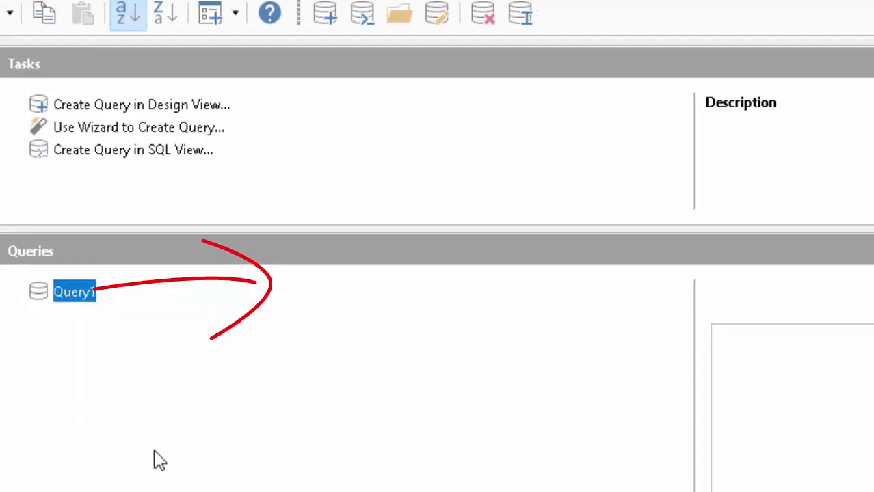
pyautogui.click(518, 234)
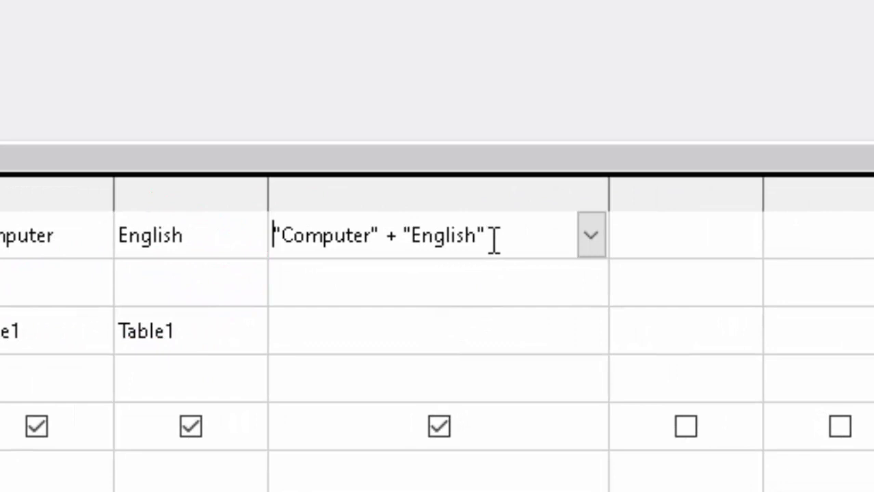
pyautogui.click(363, 342)
pyautogui.click(435, 285)
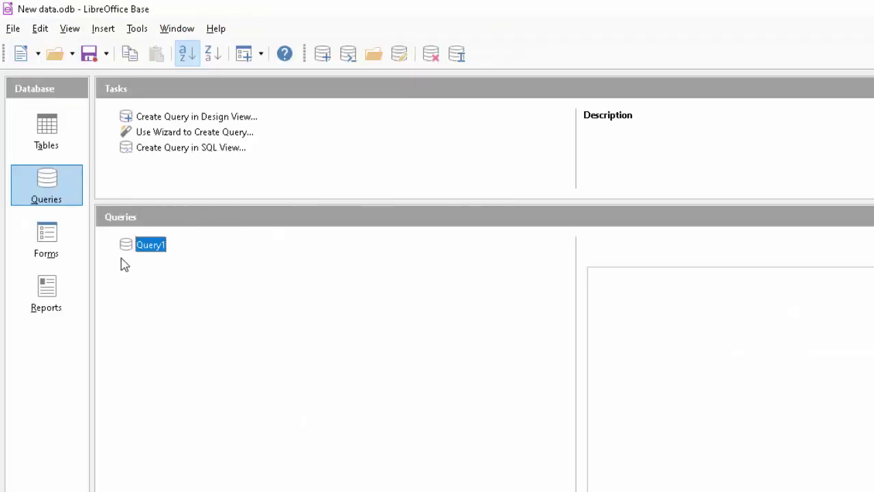
# - In Query1, enter a student's name and city with roll number 2 and marks 67 and 89
pyautogui.doubleClick(150, 245)
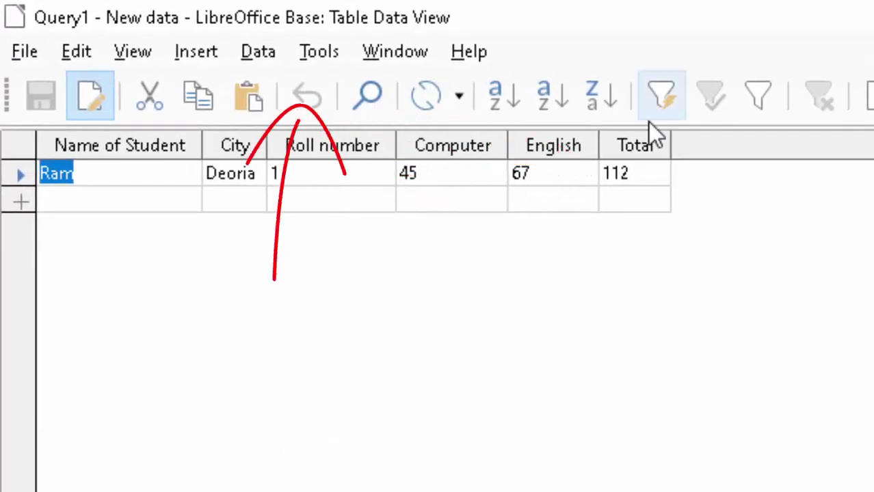
pyautogui.click(76, 202)
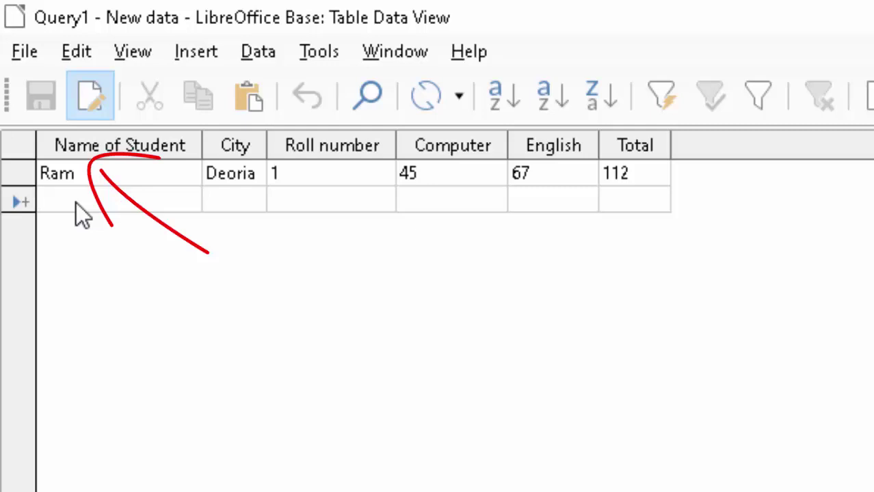
pyautogui.write('Sh')
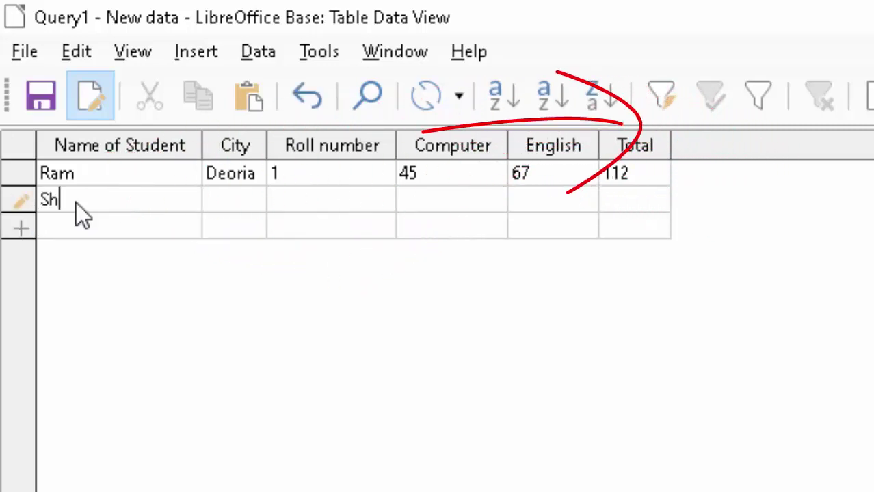
pyautogui.write('ubham')
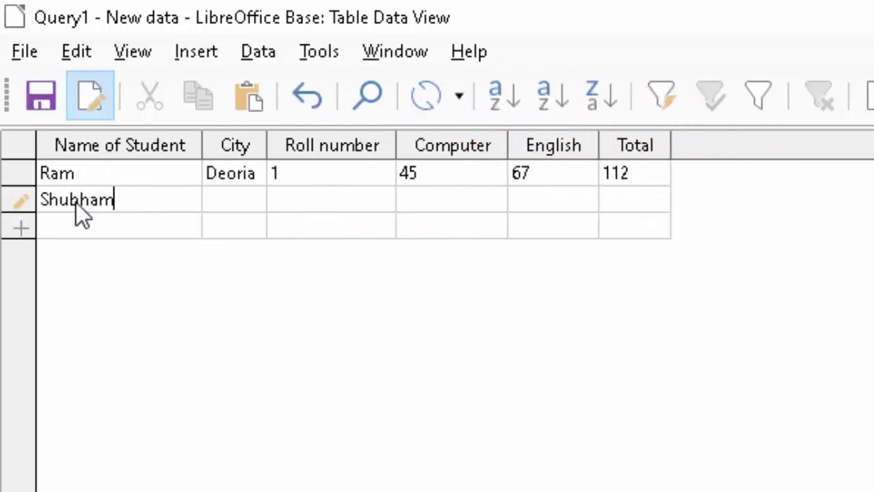
pyautogui.press('Tab')
pyautogui.write('Deo')
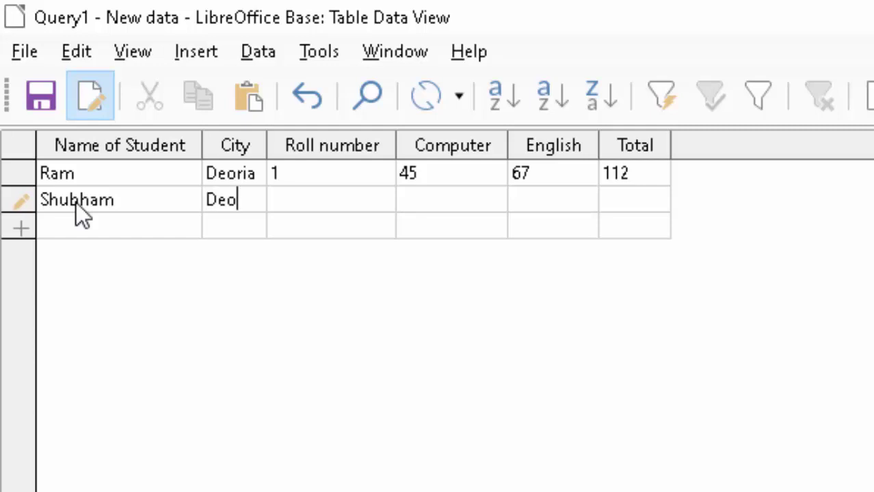
pyautogui.press('Tab')
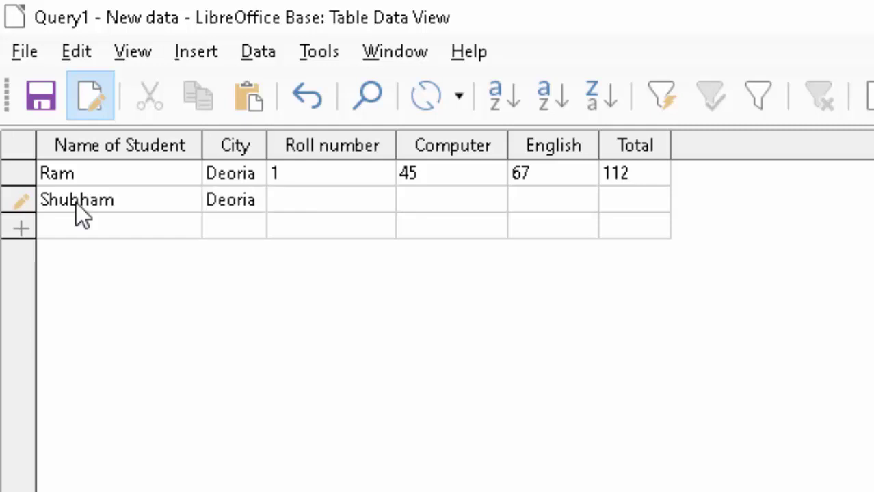
pyautogui.press('Escape')
pyautogui.write('2')
pyautogui.press('Tab')
pyautogui.write('67')
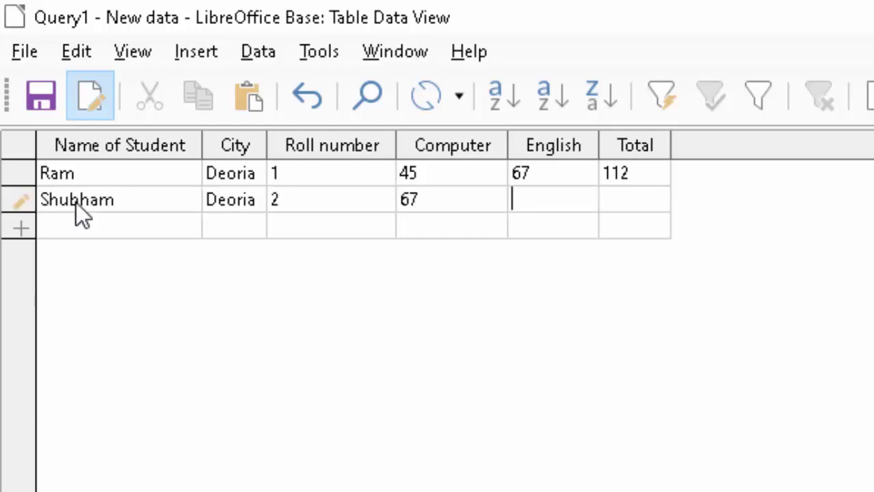
pyautogui.write('89')
pyautogui.press('Tab')
pyautogui.press('Tab')
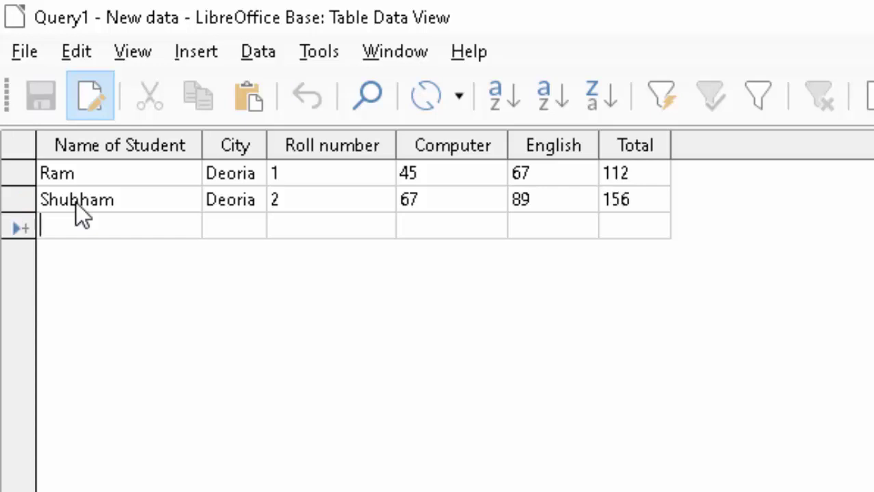
# - Enter another student's name and city with roll number 3, marks 56 and 78, and save
pyautogui.write('D')
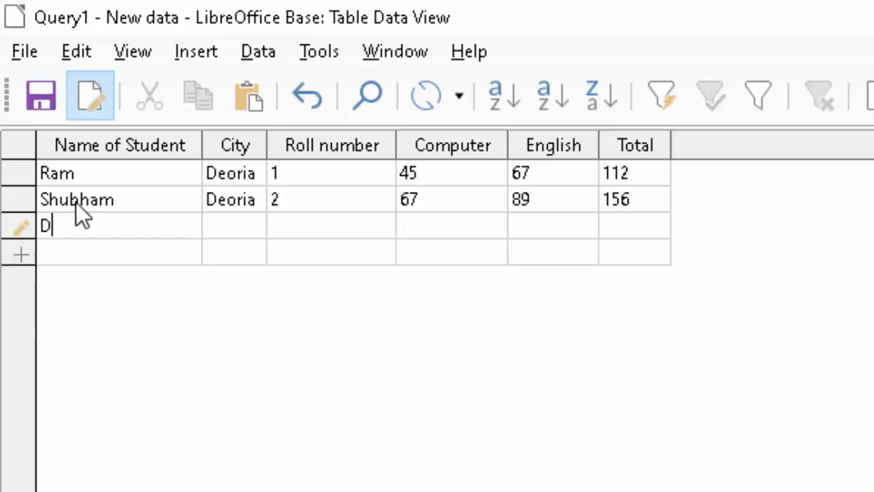
pyautogui.write('iur')
pyautogui.write('gesh')
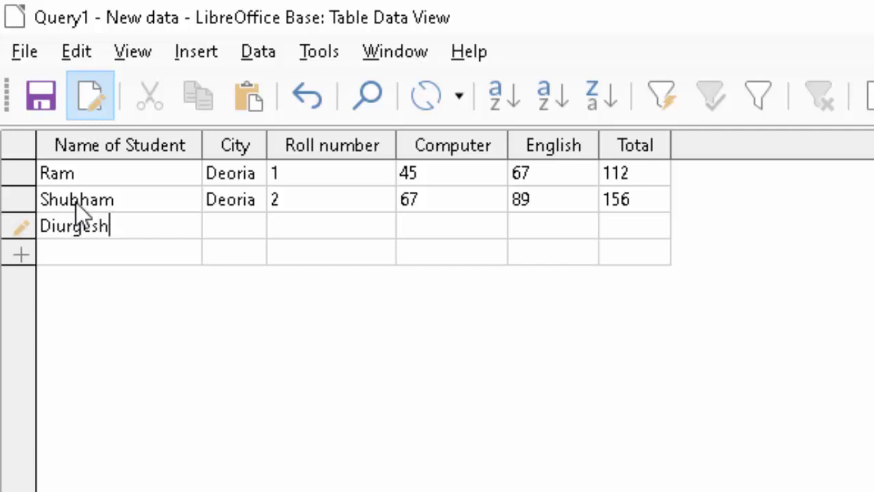
pyautogui.press('Tab')
pyautogui.write('D')
pyautogui.write('eori')
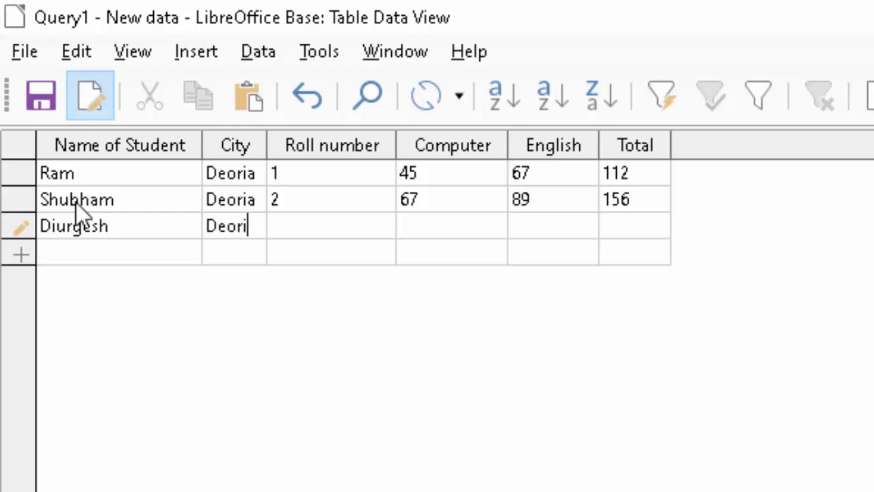
pyautogui.write('3')
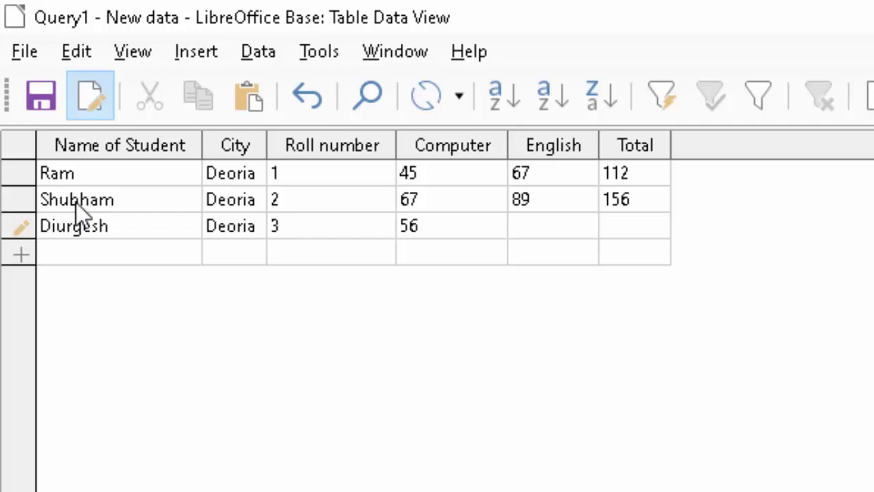
pyautogui.write('78')
pyautogui.write('134')
pyautogui.click(123, 249)
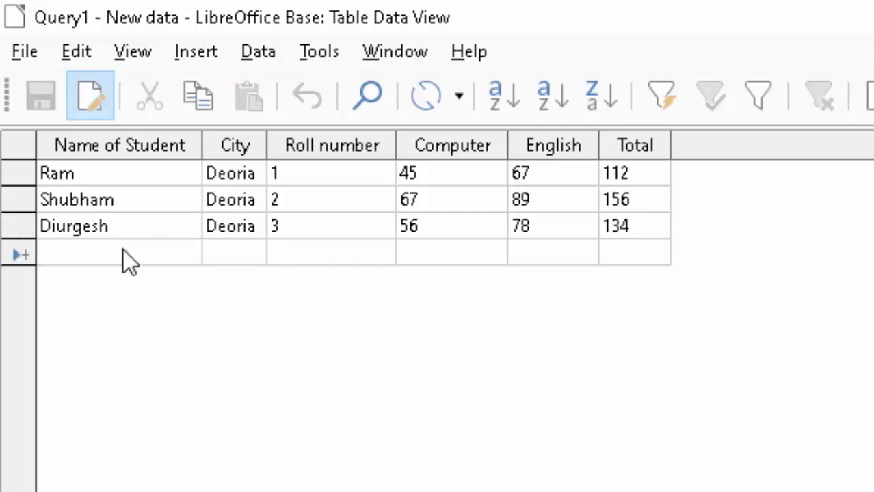
# - Recheck Query1's records, then close the New data database and save its changes
pyautogui.click(24, 52)
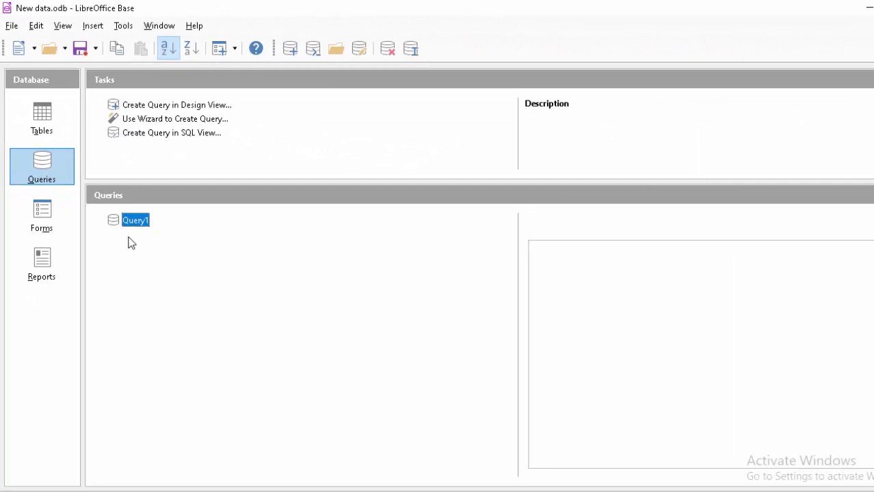
pyautogui.doubleClick(129, 221)
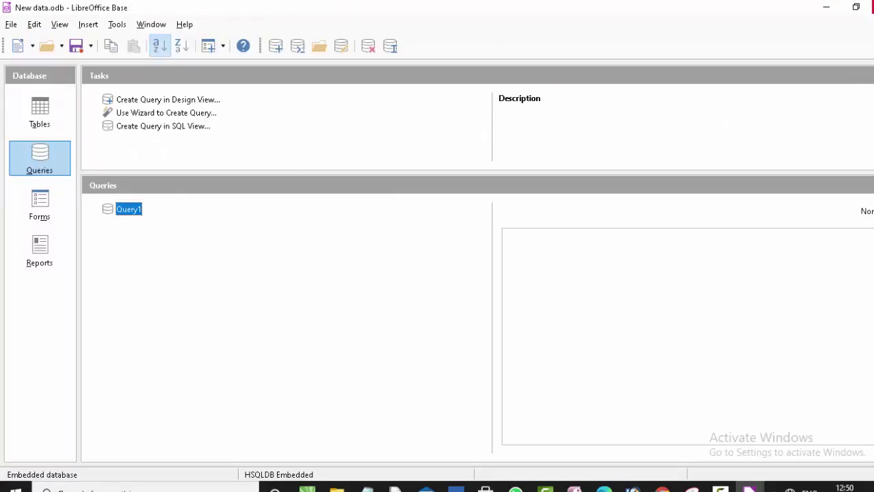
pyautogui.click(872, 7)
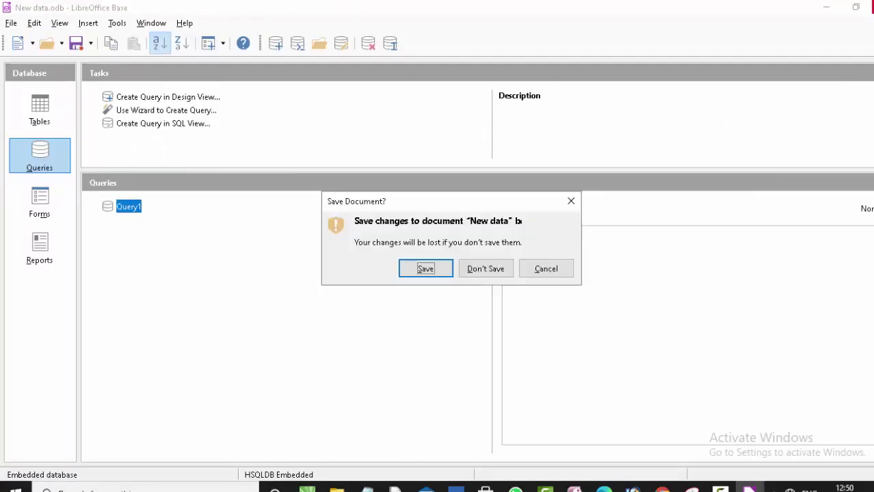
pyautogui.click(426, 270)
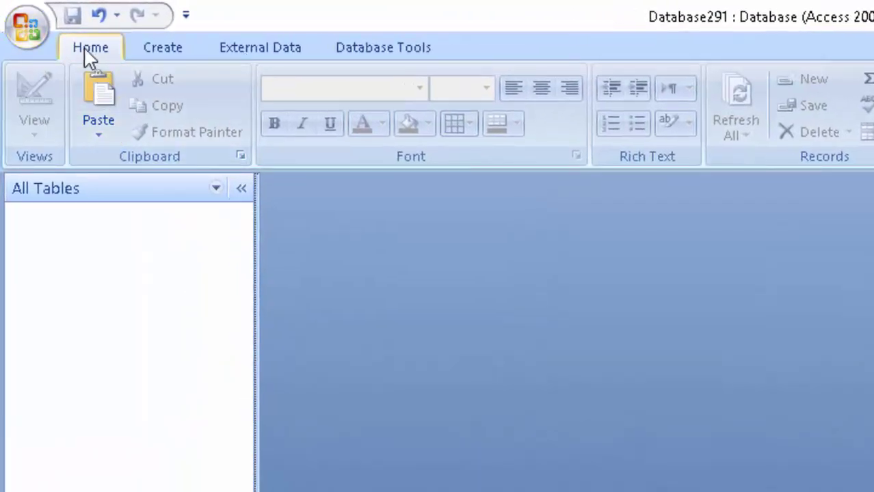
# - Create the blank Database292 and open Table1 in design view, saving it as Table1
pyautogui.click(20, 41)
pyautogui.hotkey('alt', 'F4')
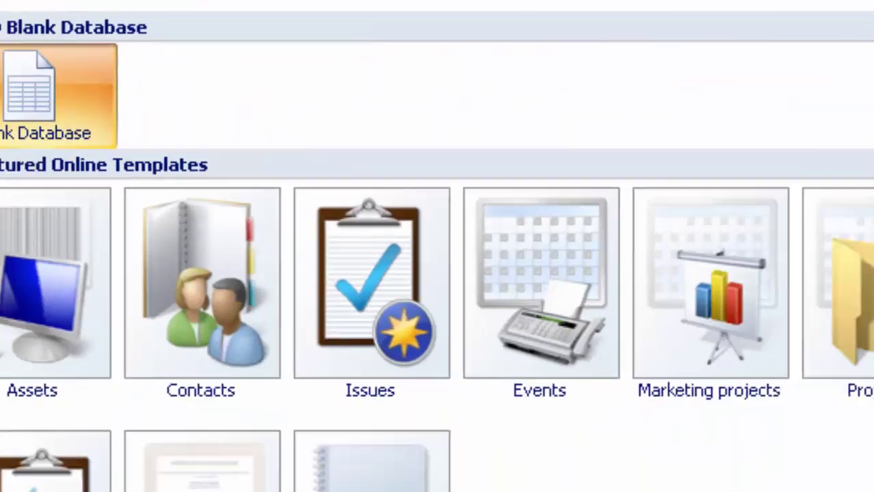
pyautogui.click(410, 260)
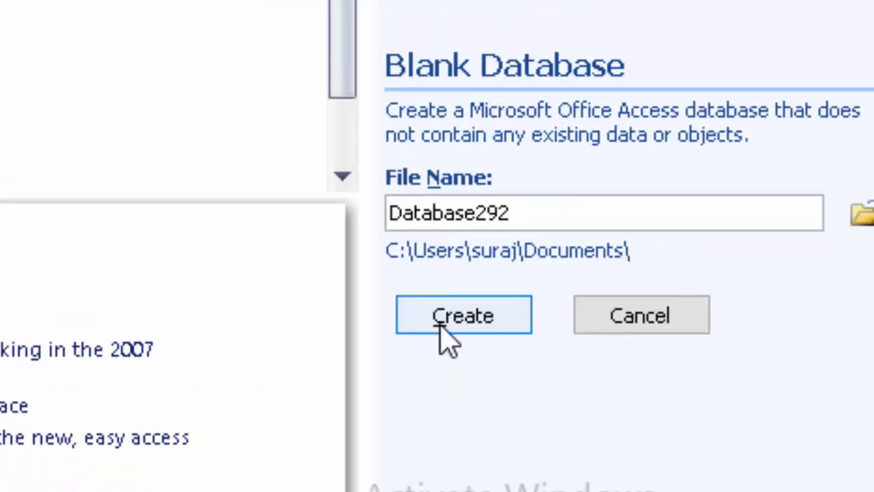
pyautogui.click(448, 339)
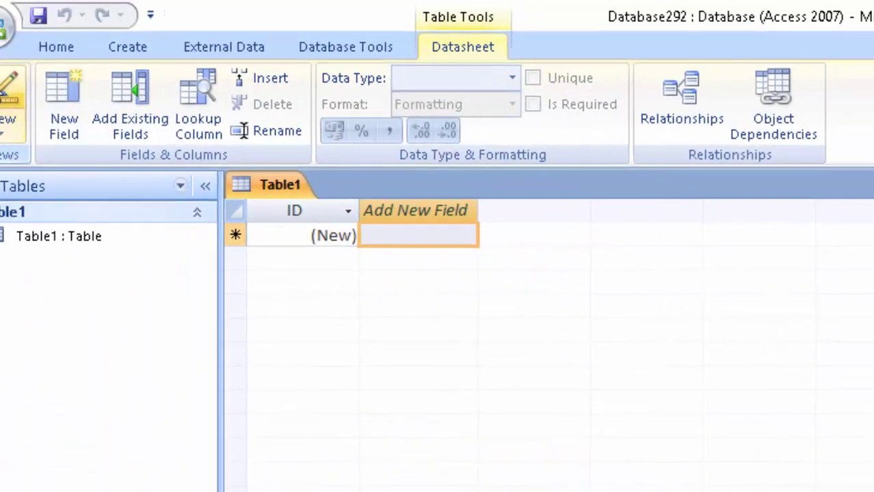
pyautogui.click(10, 103)
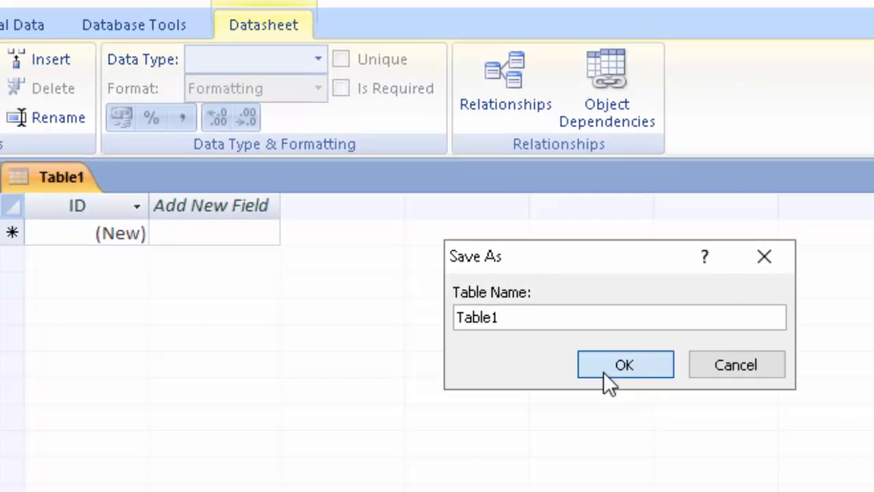
pyautogui.click(605, 373)
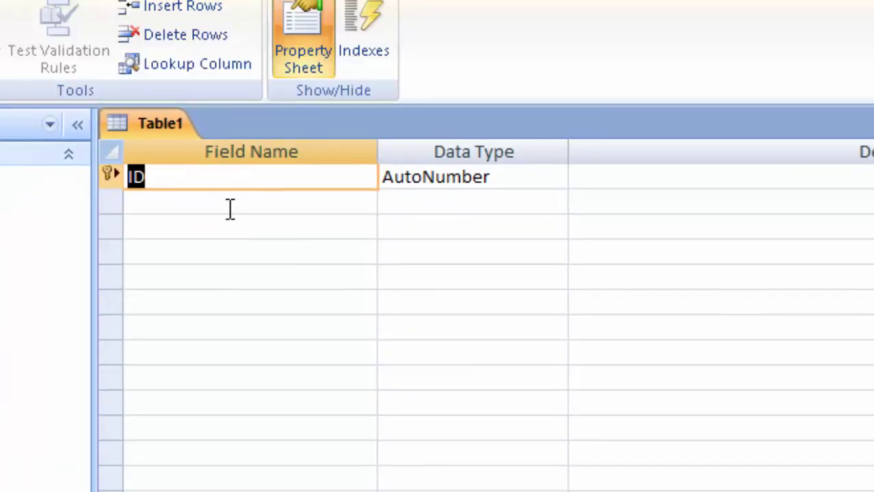
# - Enter the Student name, Computer and English field names below ID
pyautogui.click(205, 216)
pyautogui.write('S')
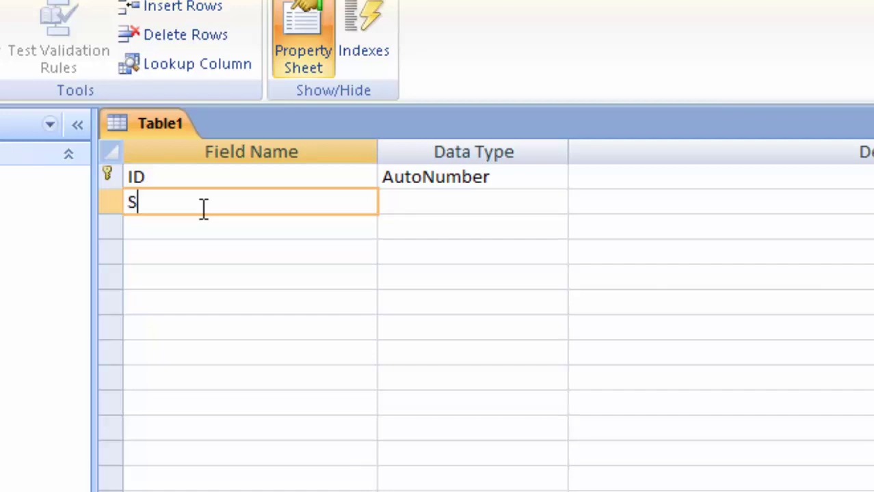
pyautogui.write('tudent')
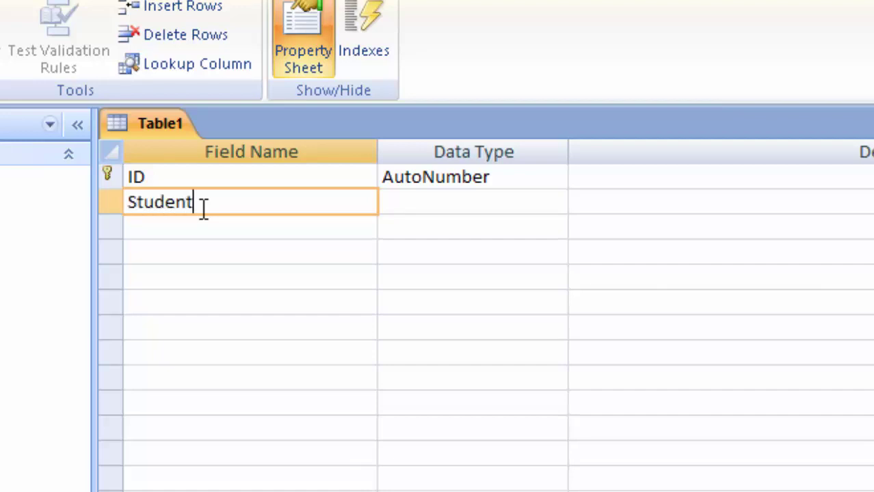
pyautogui.write(' na')
pyautogui.write('me')
pyautogui.press('Tab')
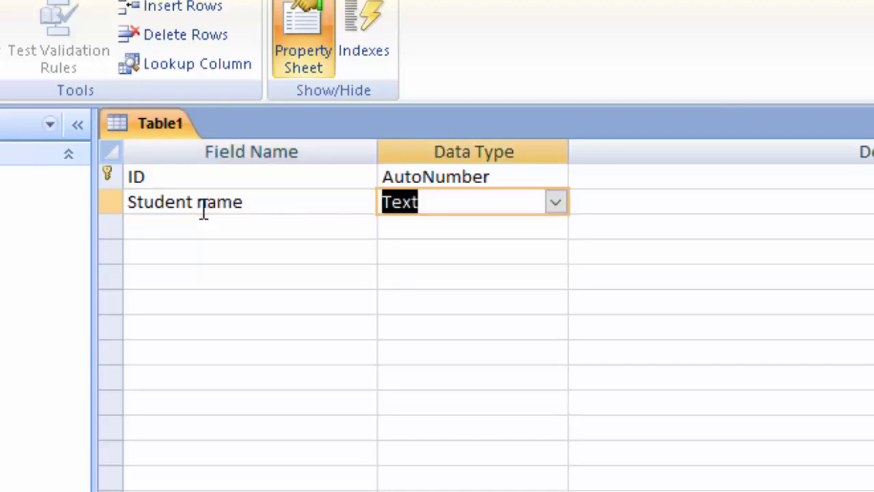
pyautogui.press('Tab')
pyautogui.press('Tab')
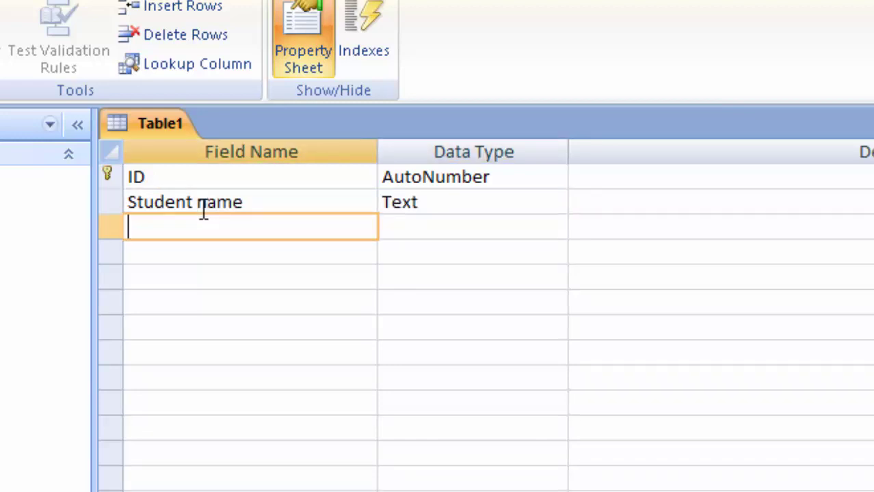
pyautogui.click(480, 209)
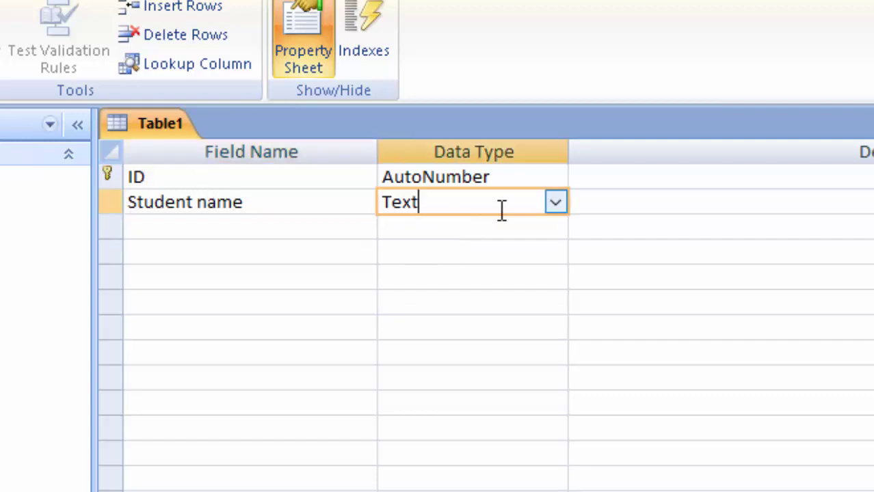
pyautogui.click(552, 205)
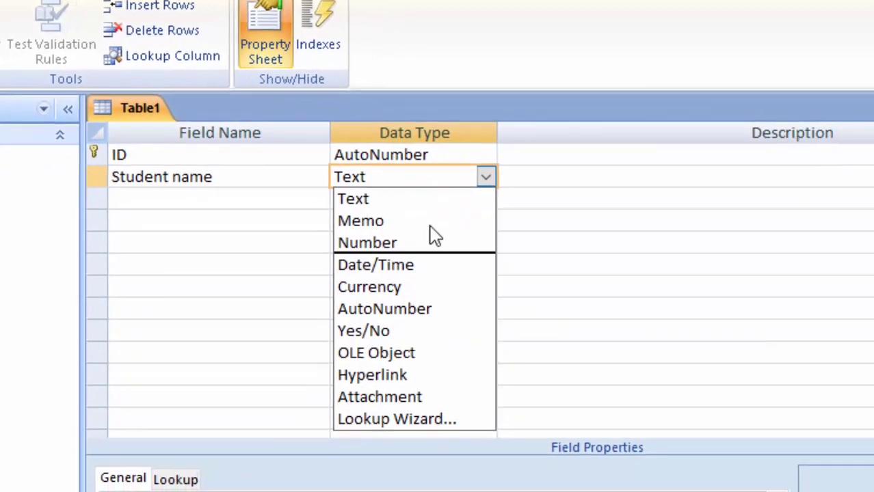
pyautogui.click(160, 198)
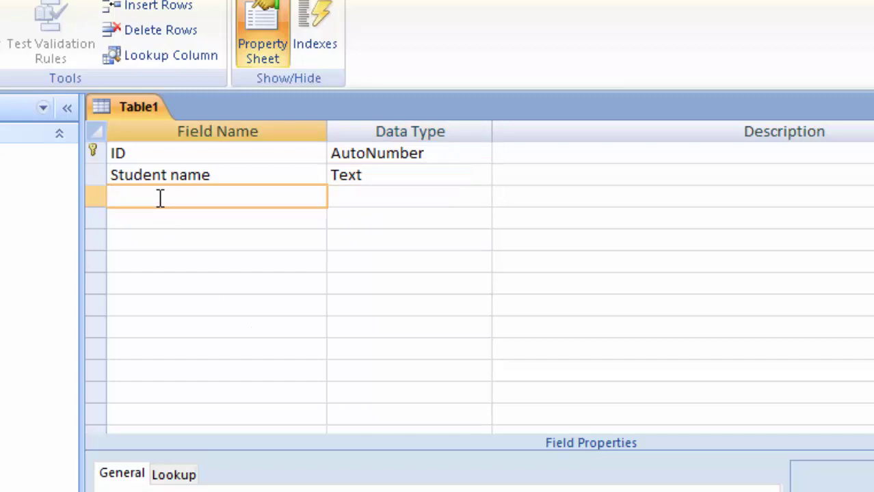
pyautogui.write('Com')
pyautogui.write('pu')
pyautogui.press('Tab')
pyautogui.press('Tab')
pyautogui.press('Tab')
pyautogui.write('Englis')
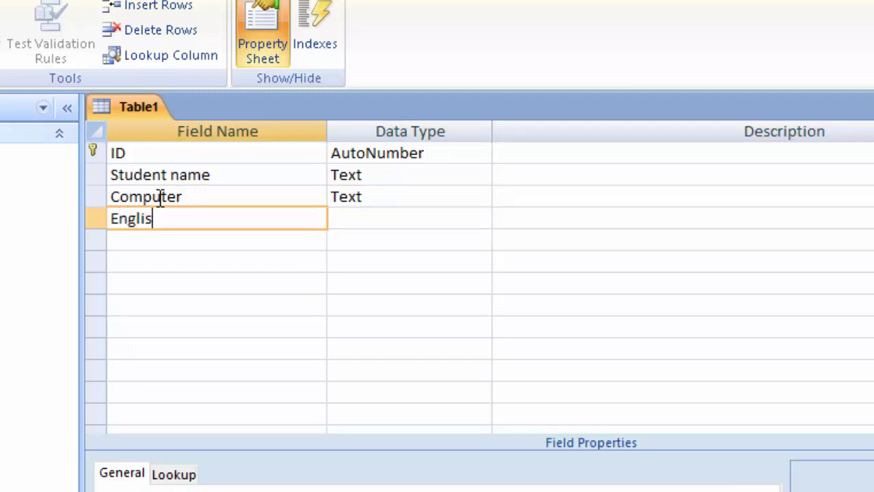
pyautogui.write('h')
# - Set Student name to Text and make Computer and English Number fields
pyautogui.click(396, 172)
pyautogui.click(480, 175)
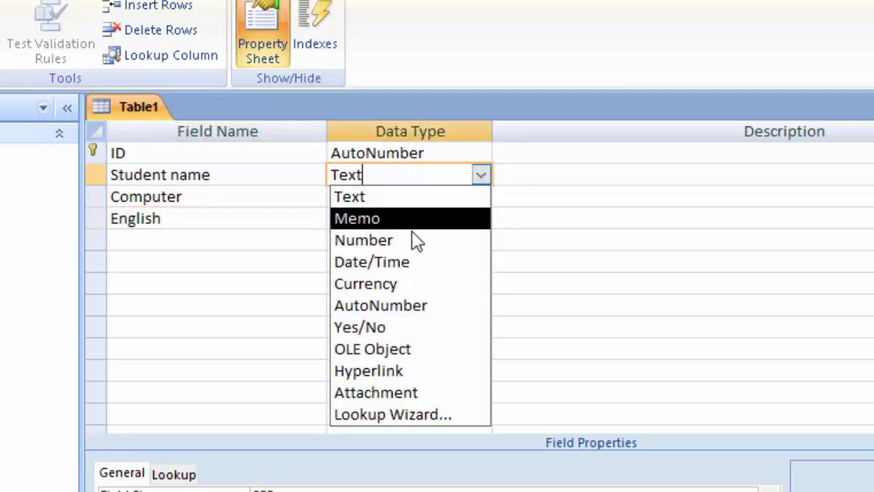
pyautogui.press('Escape')
pyautogui.write('n')
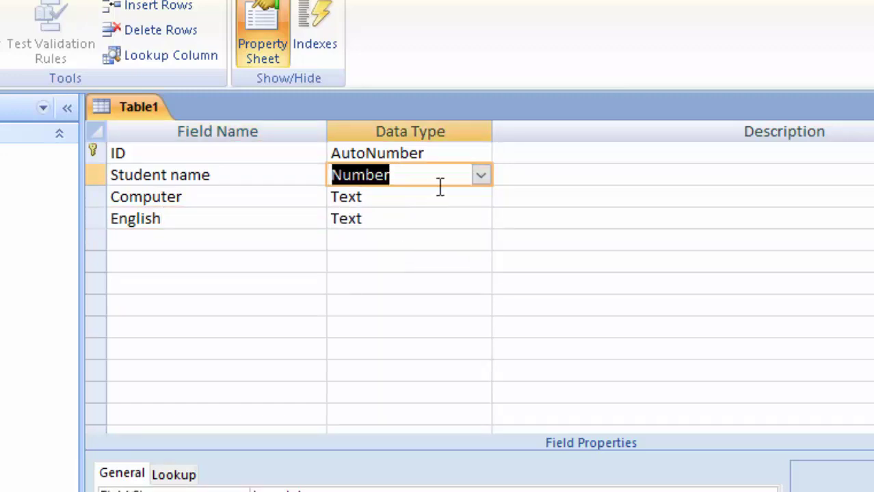
pyautogui.click(482, 177)
pyautogui.click(446, 195)
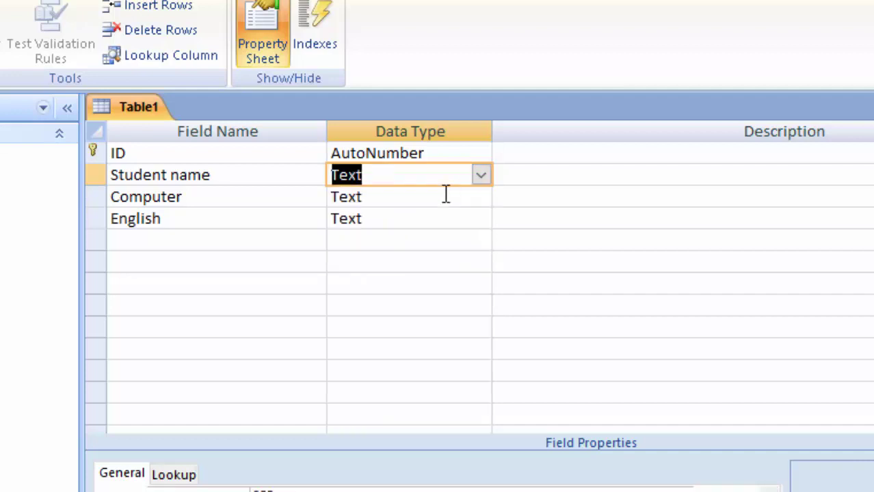
pyautogui.click(435, 197)
pyautogui.click(481, 198)
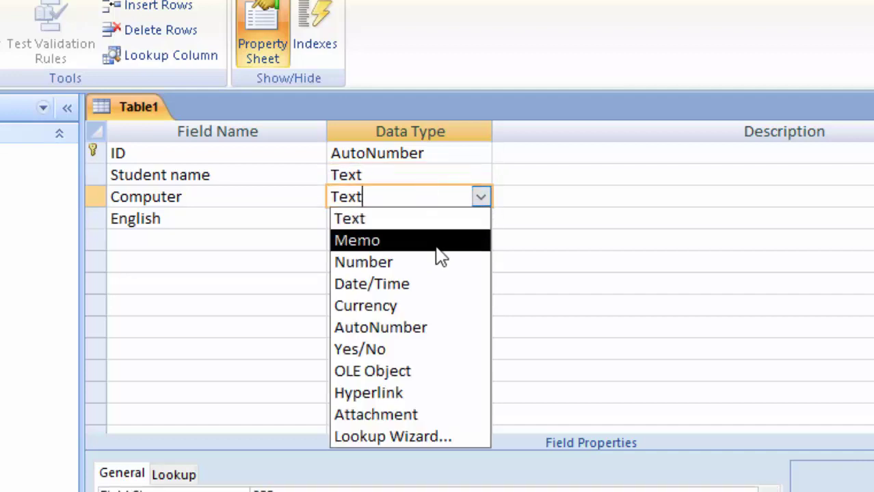
pyautogui.click(431, 263)
pyautogui.click(443, 220)
pyautogui.click(481, 219)
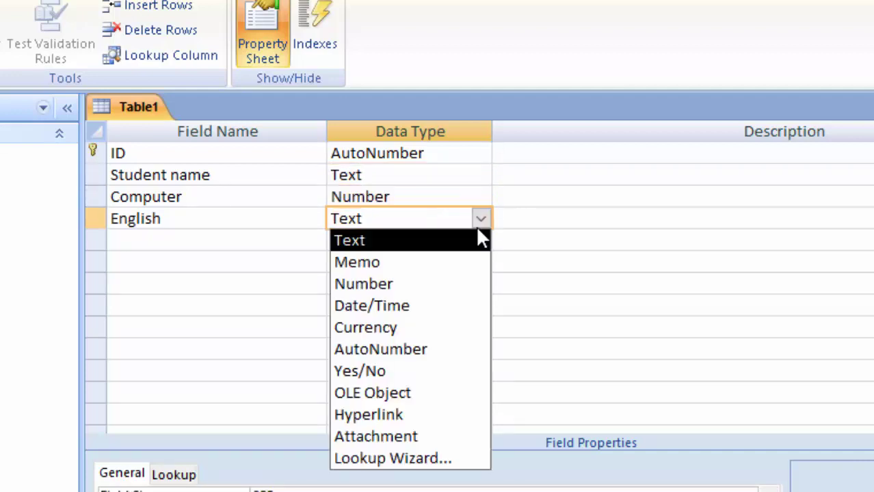
pyautogui.click(438, 284)
# - Add a Total field with the Number data type
pyautogui.click(130, 238)
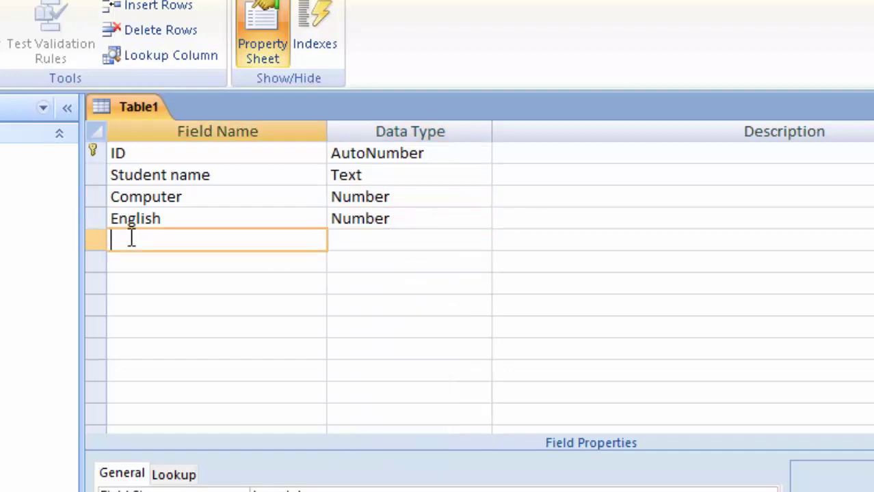
pyautogui.write('ot')
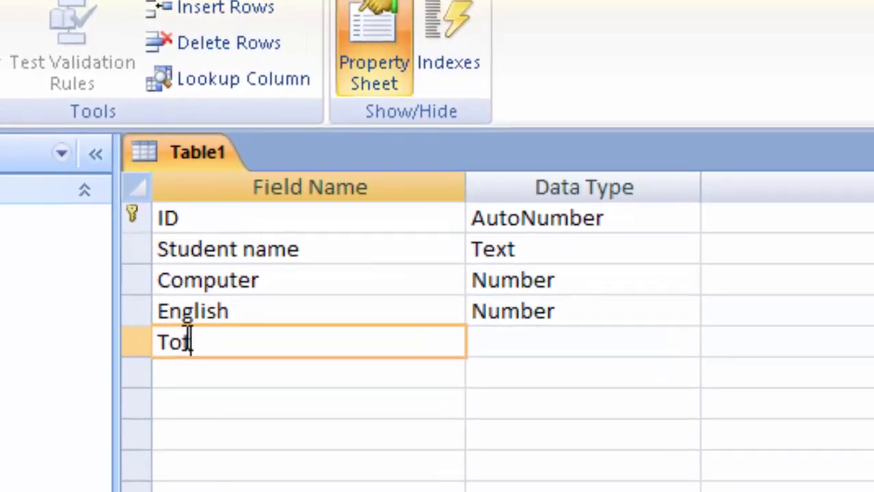
pyautogui.write('al')
pyautogui.click(534, 346)
pyautogui.click(686, 343)
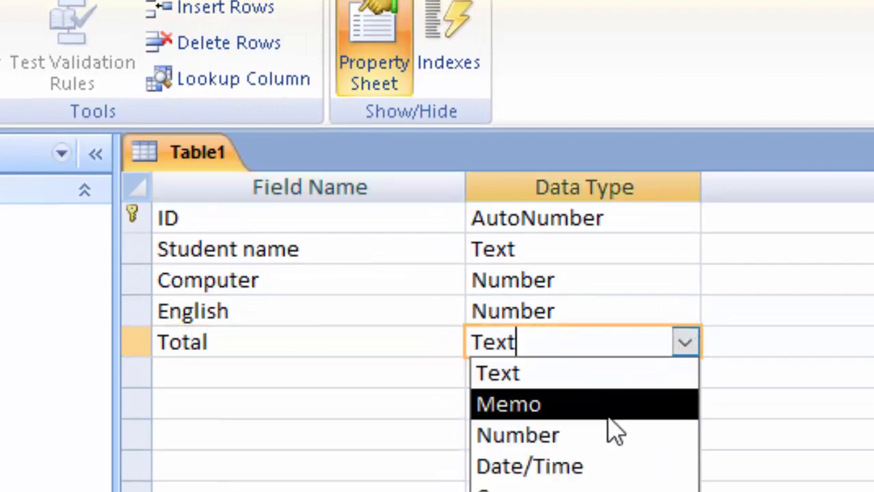
pyautogui.click(616, 433)
# - Save Table1, switch it to Datasheet view, and widen the Student name column
pyautogui.click(34, 103)
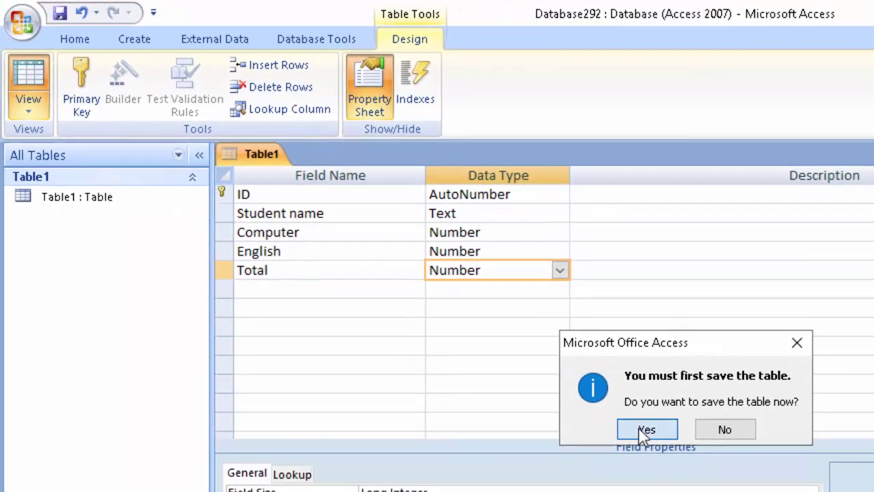
pyautogui.click(657, 428)
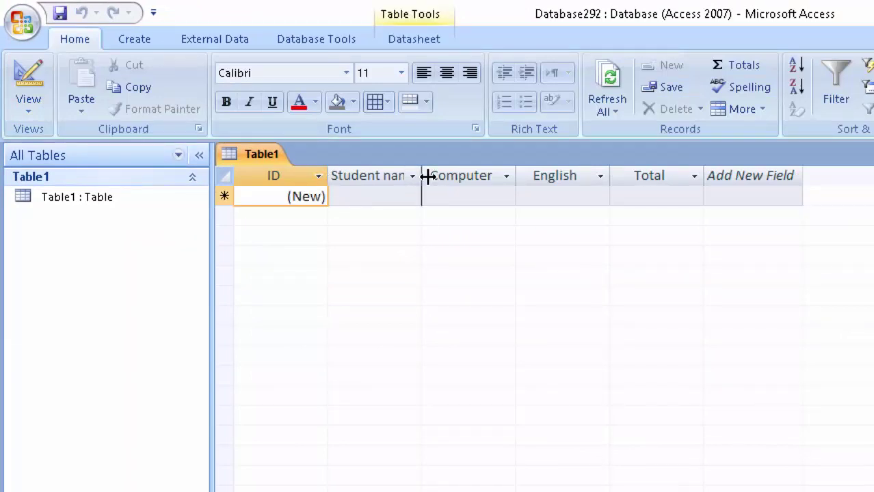
pyautogui.moveTo(422, 176); pyautogui.dragTo(449, 198)
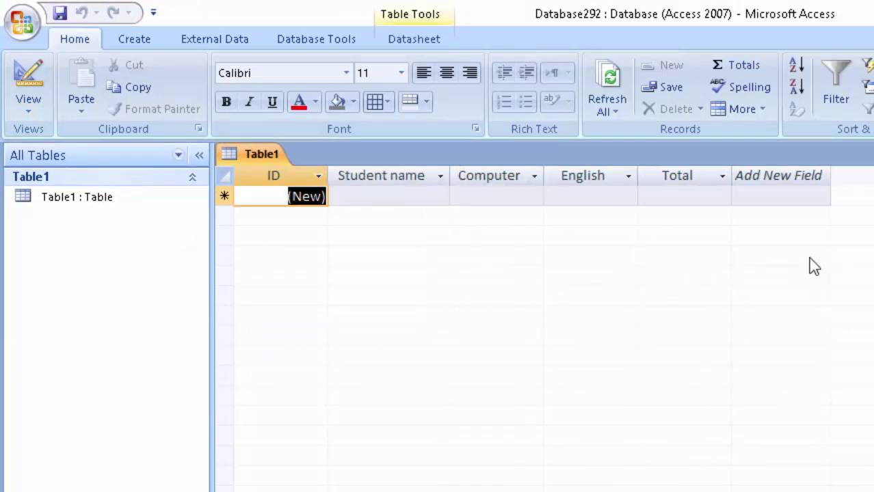
# - Start a Query Design on Table1 and place all its fields in the grid
pyautogui.click(135, 41)
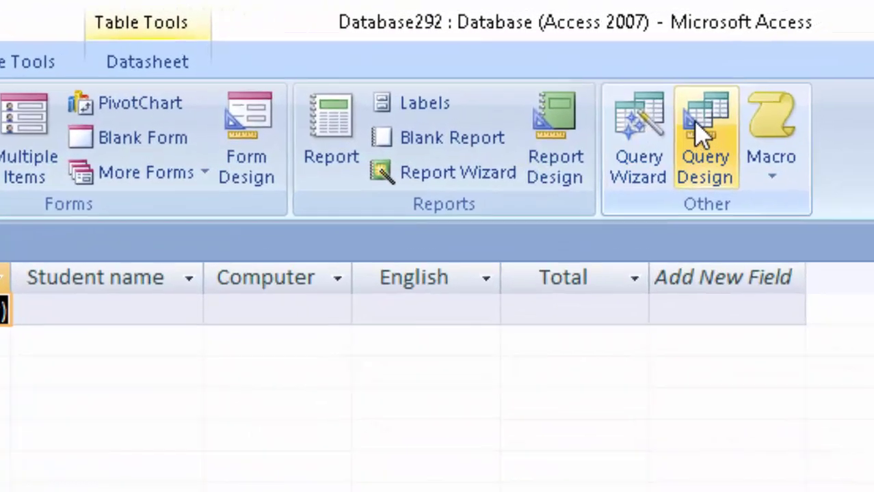
pyautogui.click(747, 103)
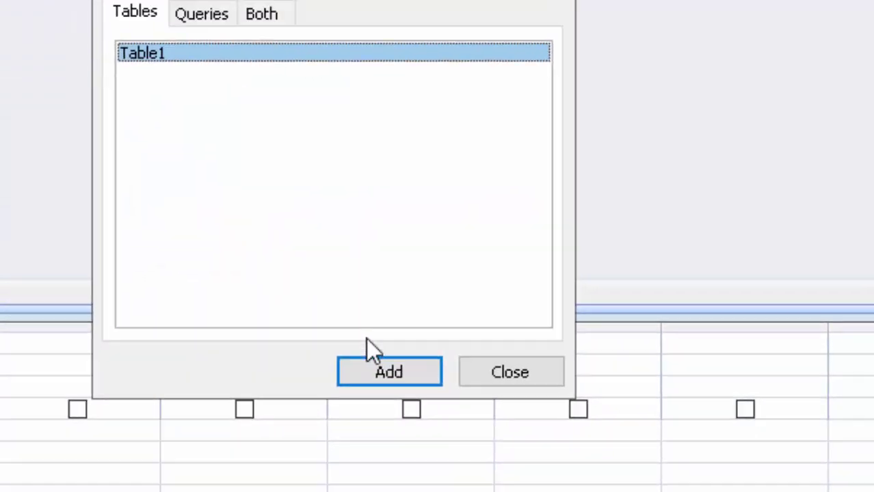
pyautogui.click(388, 372)
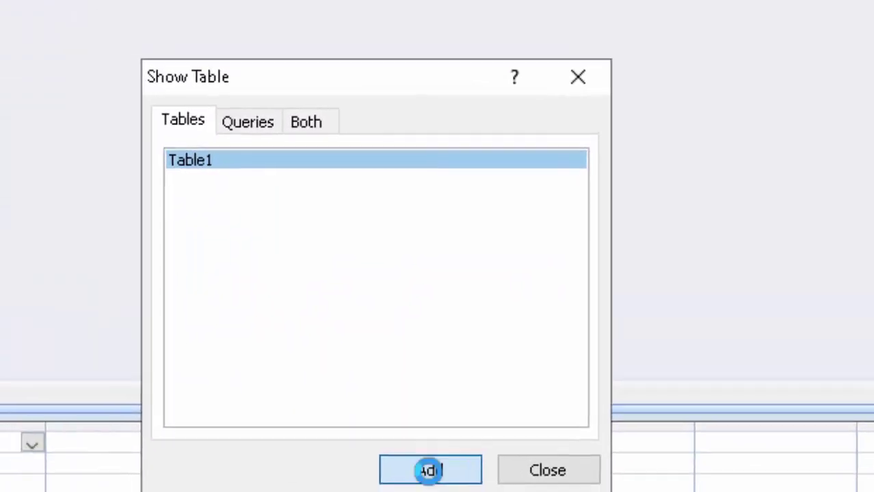
pyautogui.click(510, 372)
pyautogui.doubleClick(157, 43)
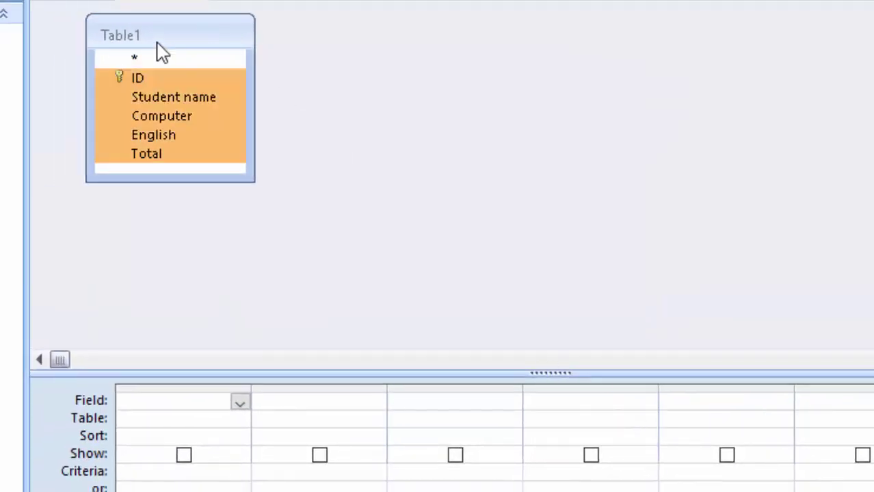
pyautogui.moveTo(174, 93); pyautogui.dragTo(175, 401)
# - Define the Total column as Total:[Computer]+[English] using the Zoom box
pyautogui.click(729, 405)
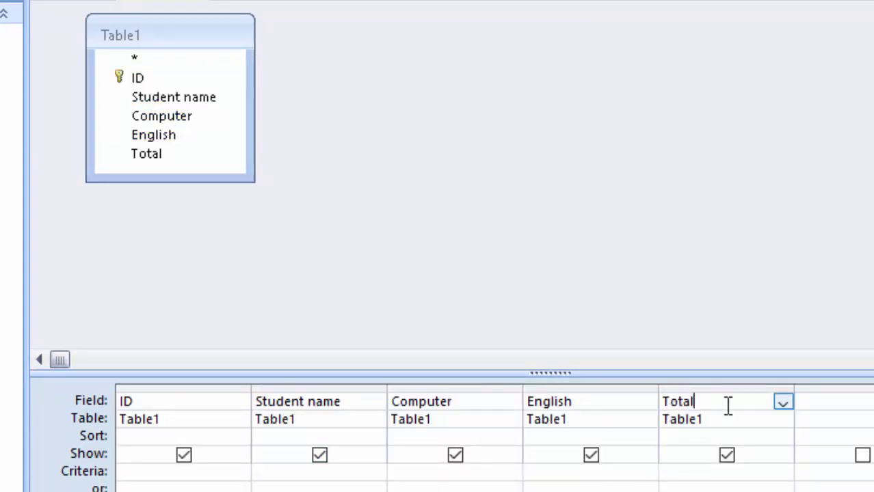
pyautogui.rightClick(727, 406)
pyautogui.hotkey('shift', 'F2')
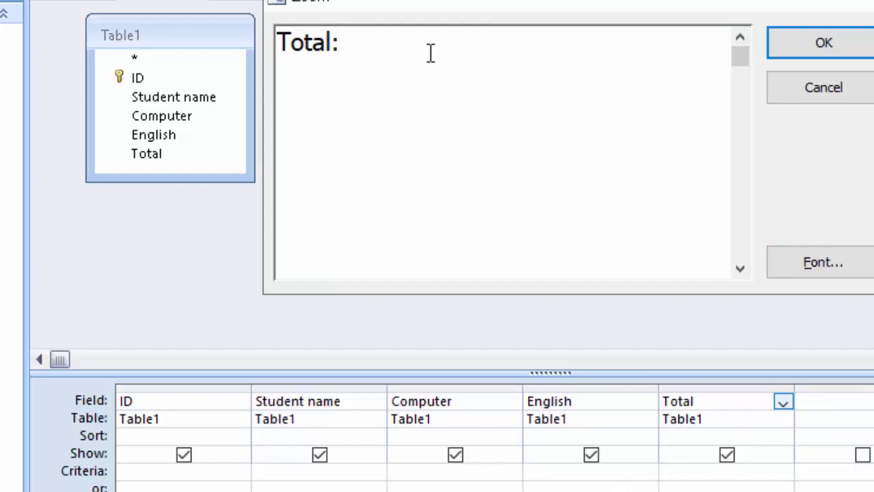
pyautogui.write('[')
pyautogui.write('Comp')
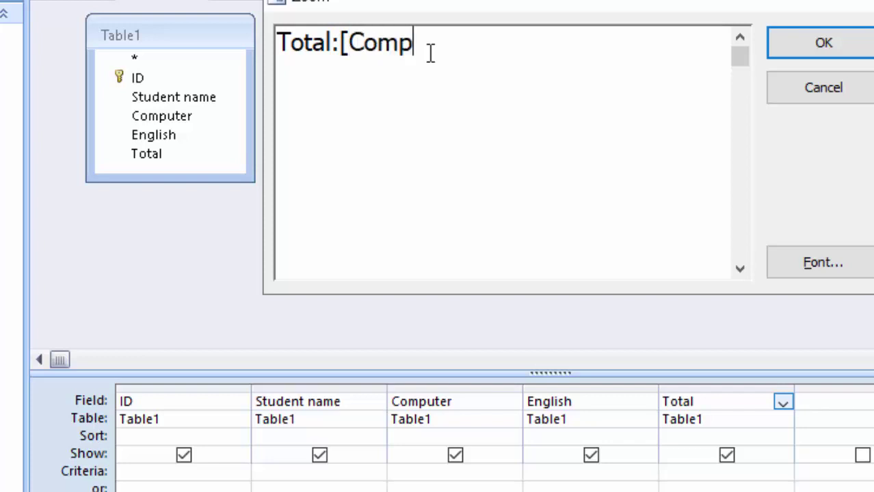
pyautogui.write('uter')
pyautogui.write(']+')
pyautogui.write('[')
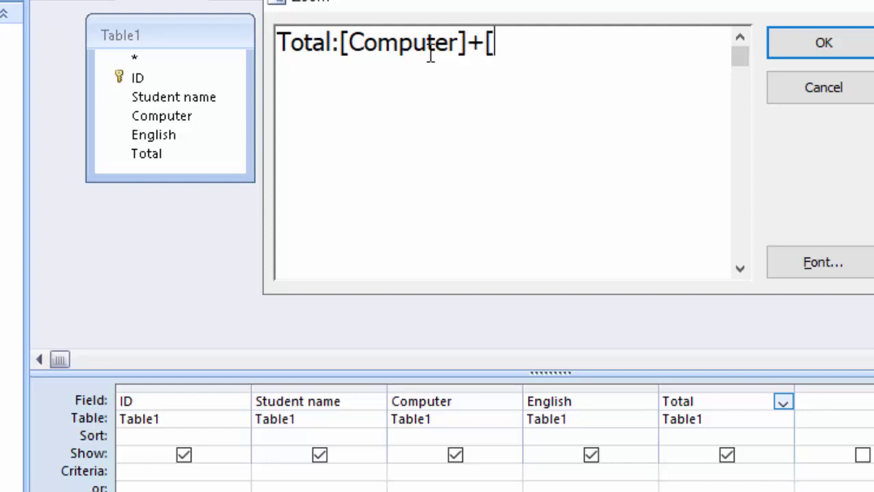
pyautogui.write('E')
pyautogui.write('ngli')
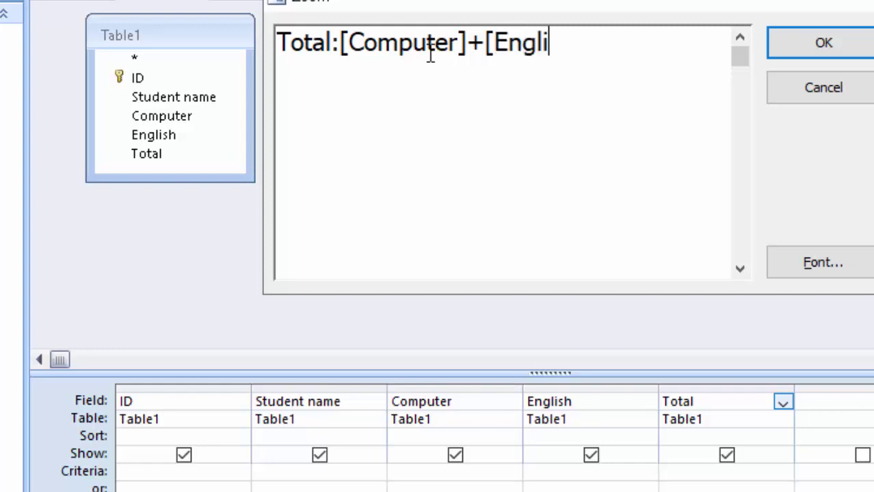
pyautogui.write('sh]')
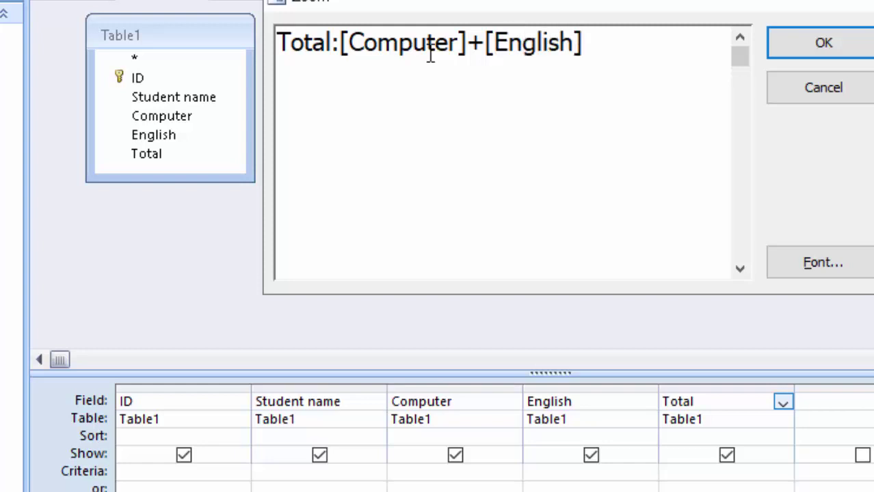
pyautogui.click(853, 53)
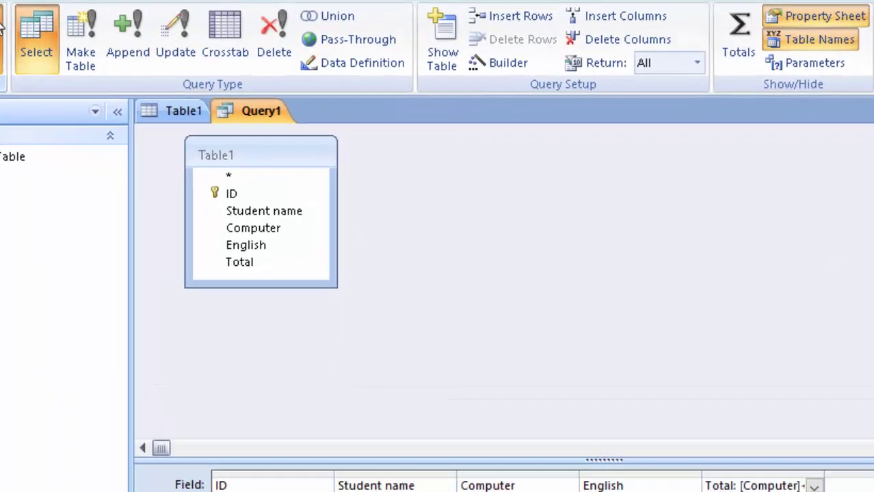
# - Run the query and enter Ram's Computer and English marks, giving a Total of 123
pyautogui.click(61, 65)
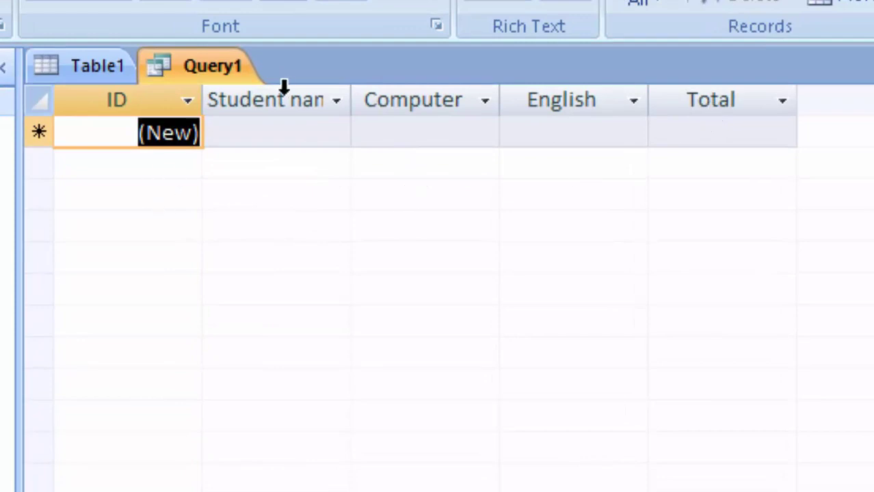
pyautogui.moveTo(351, 96); pyautogui.dragTo(378, 100)
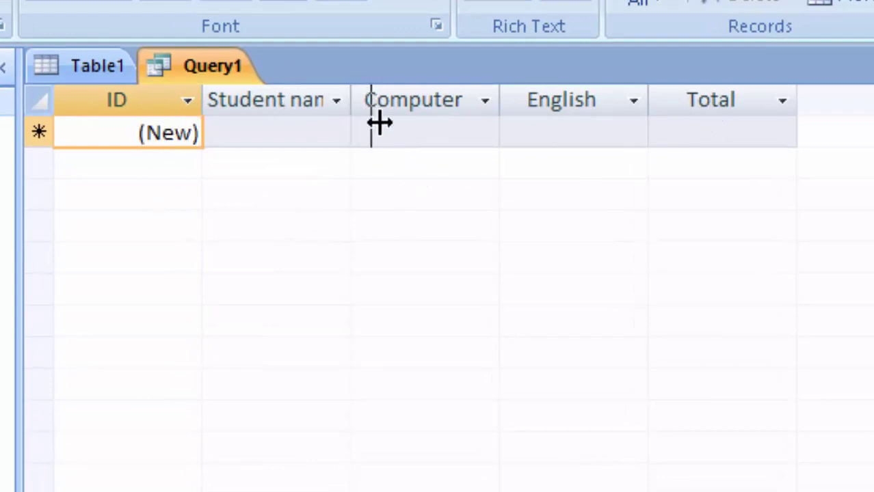
pyautogui.click(288, 141)
pyautogui.click(287, 139)
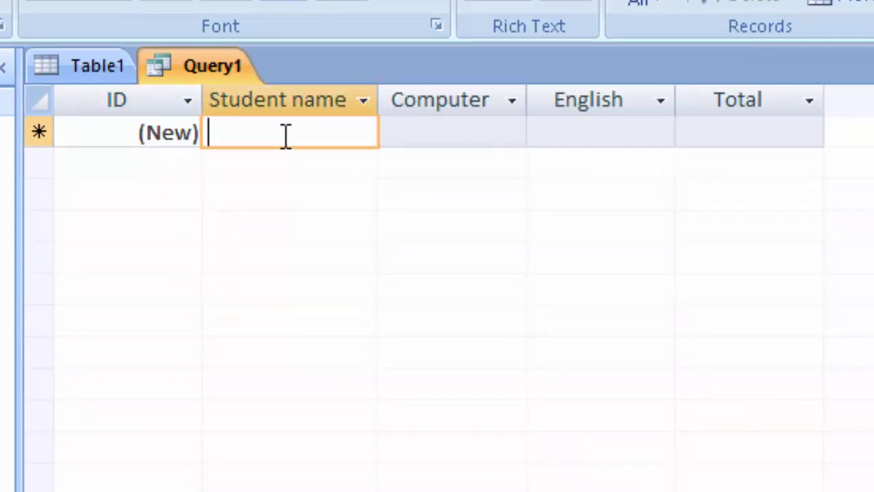
pyautogui.write('Ram')
pyautogui.press('Tab')
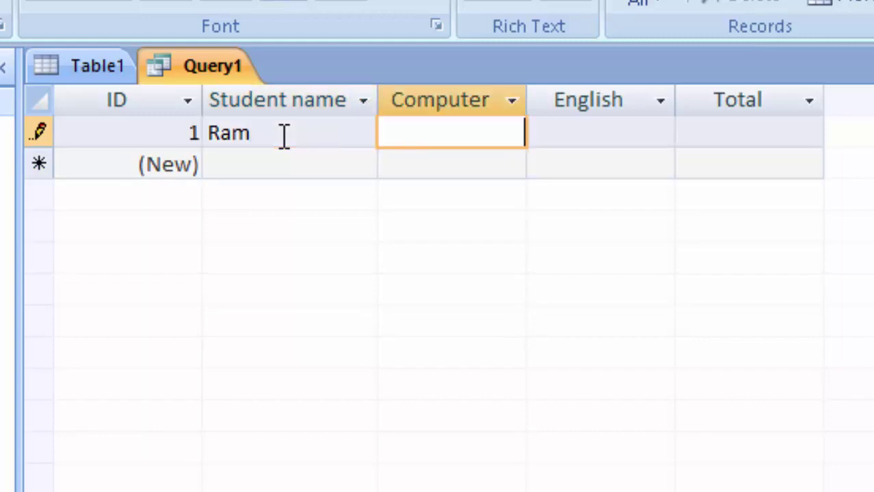
pyautogui.write('45')
pyautogui.press('Tab')
pyautogui.write('8')
pyautogui.press('Tab')
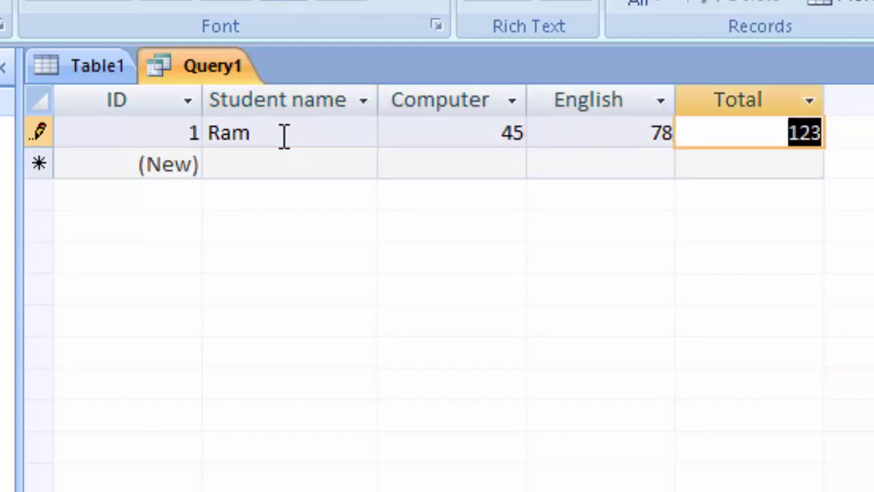
pyautogui.press('Tab')
pyautogui.press('Tab')
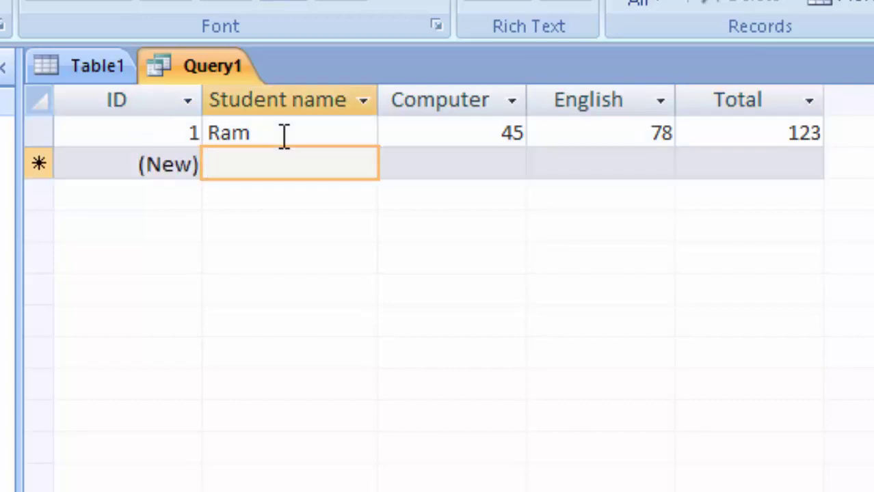
# - Add Suresh with Computer mark 67, giving a Total of 155
pyautogui.write('Suresh')
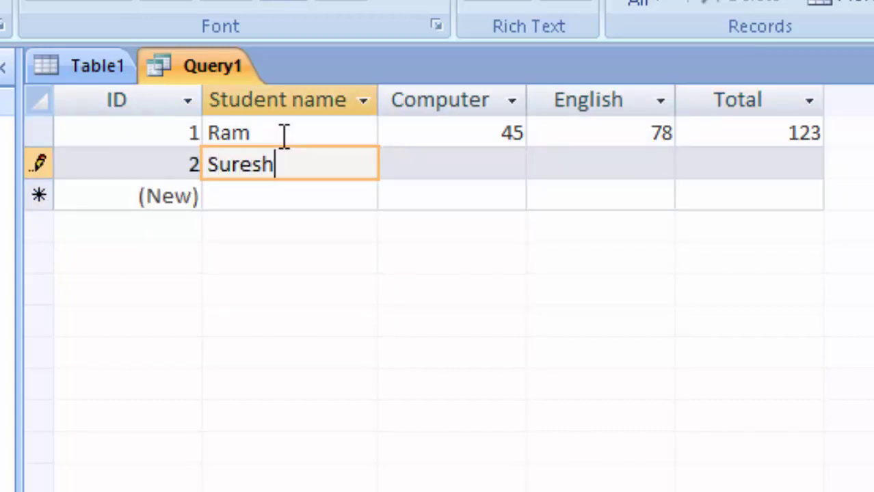
pyautogui.press('Tab')
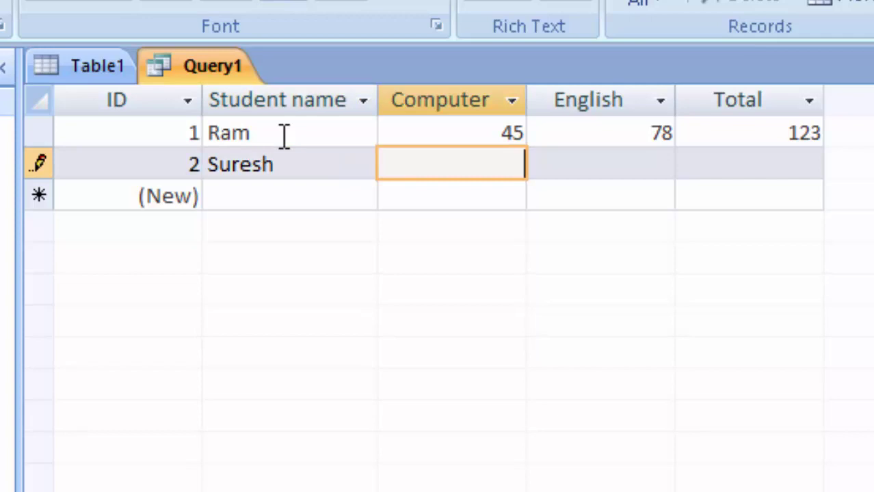
pyautogui.write('67')
pyautogui.press('Tab')
pyautogui.write('8')
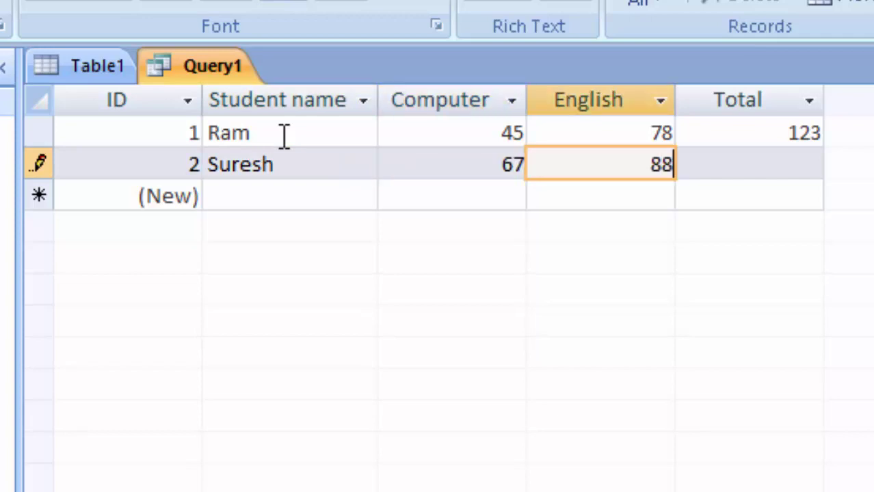
pyautogui.press('Tab')
pyautogui.press('Tab')
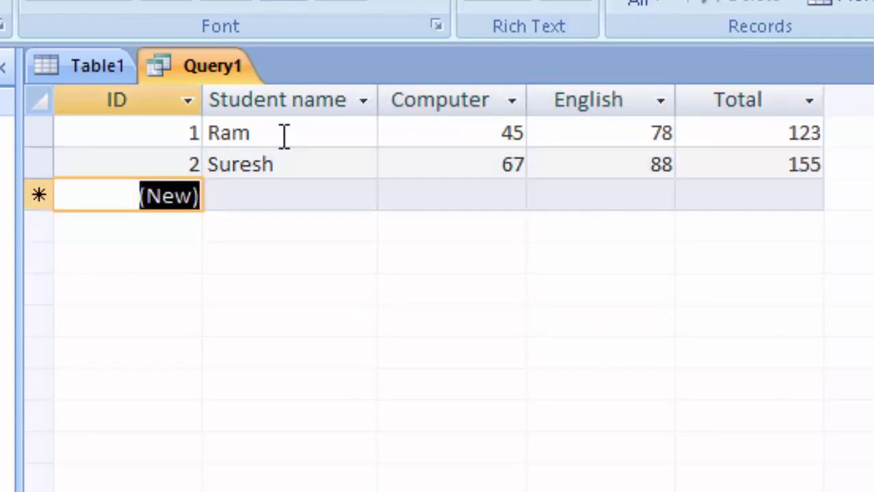
pyautogui.press('Tab')
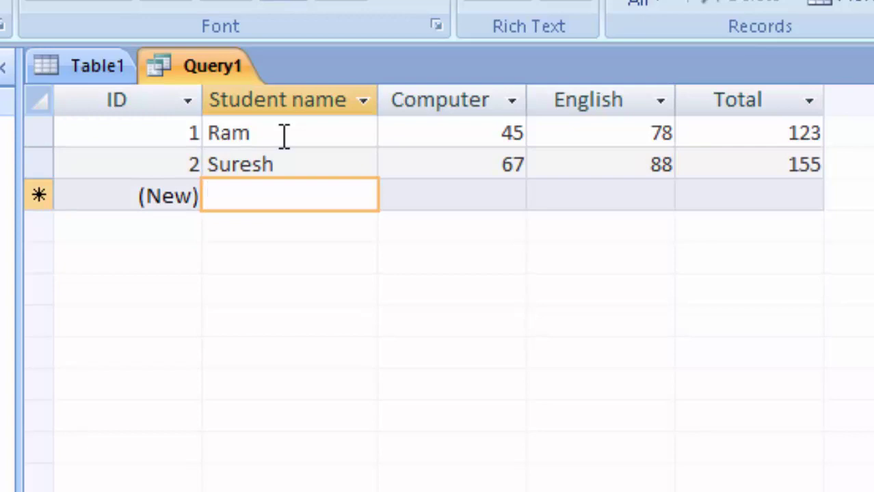
# - Add Surabhi with marks 88 and 89, giving a Total of 177
pyautogui.write('Sura')
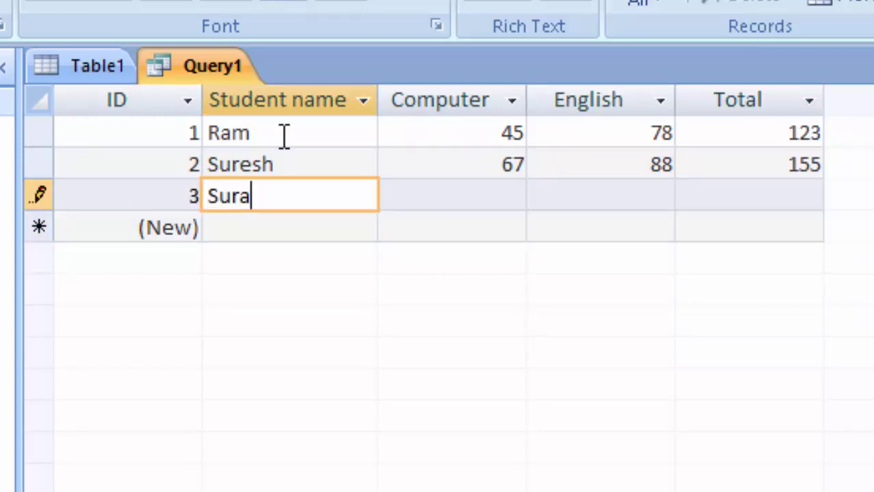
pyautogui.write('bhi')
pyautogui.press('Tab')
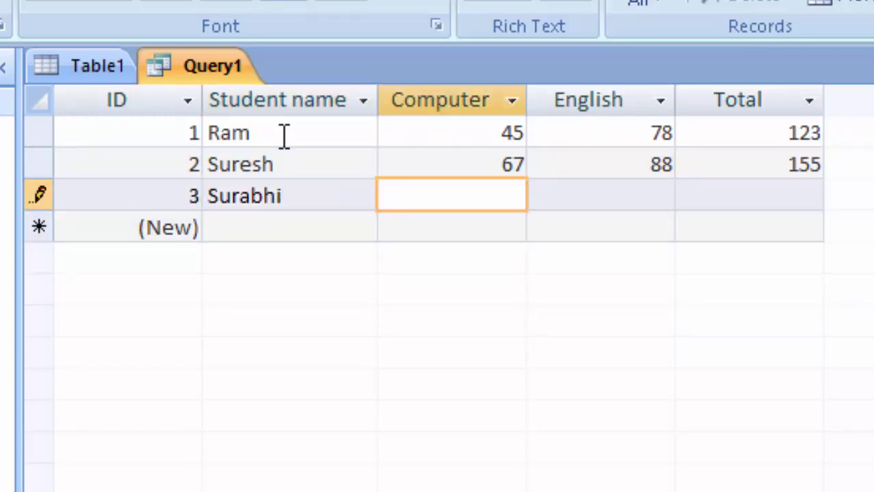
pyautogui.write('88')
pyautogui.press('Tab')
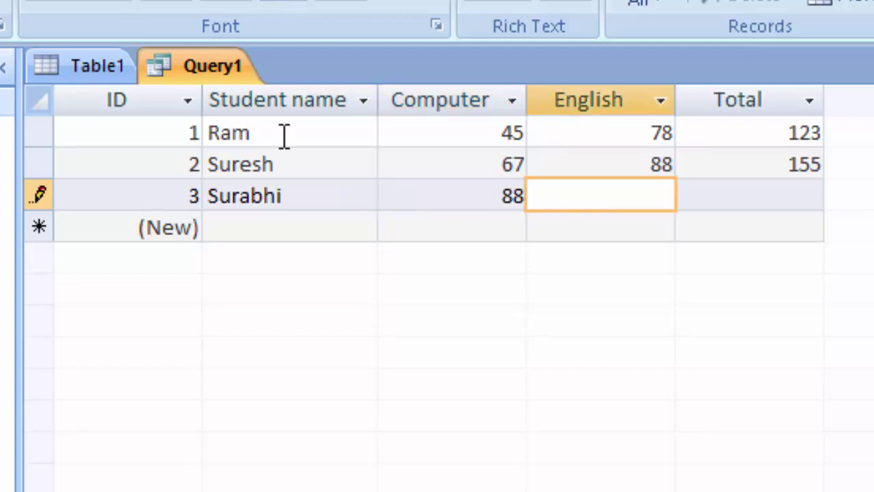
pyautogui.write('89')
pyautogui.press('Tab')
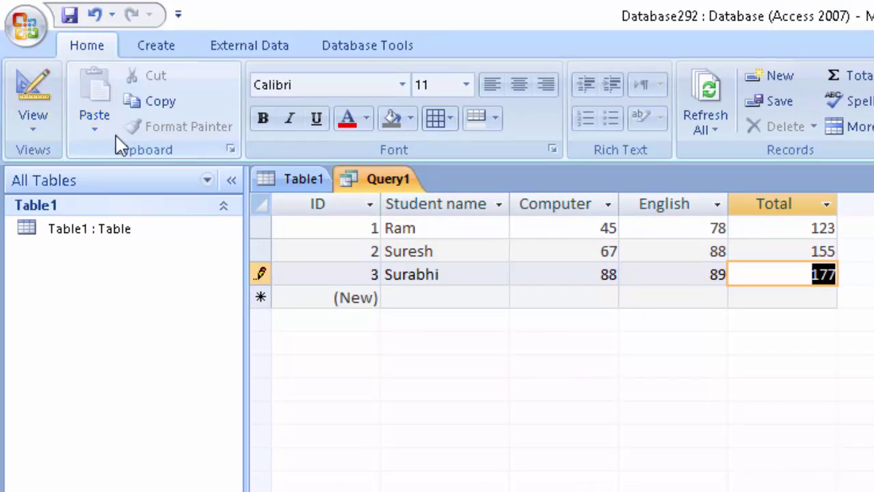
# - Save the query under the name Query1, then exit Microsoft Access
pyautogui.click(69, 15)
pyautogui.click(808, 350)
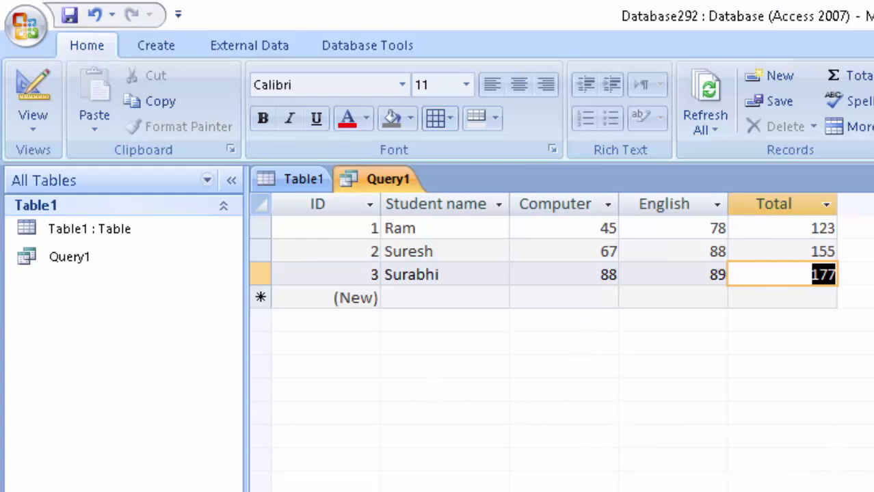
pyautogui.hotkey('alt', 'F4')
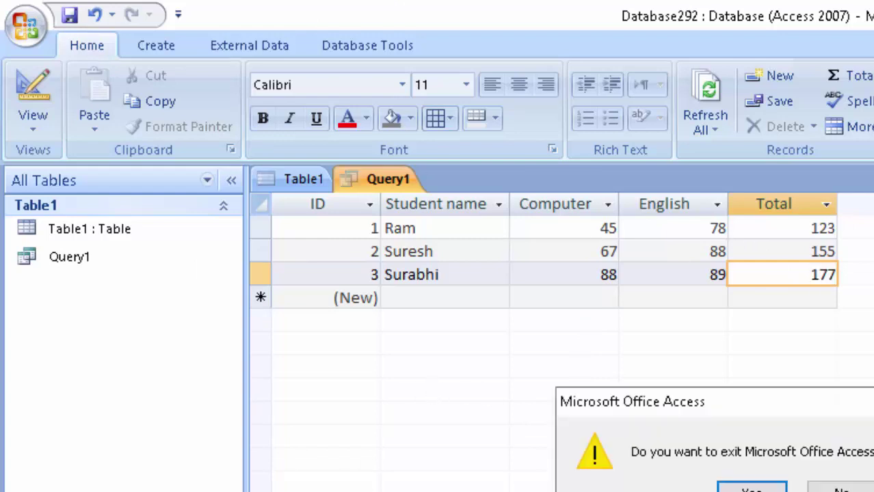
pyautogui.press('Return')
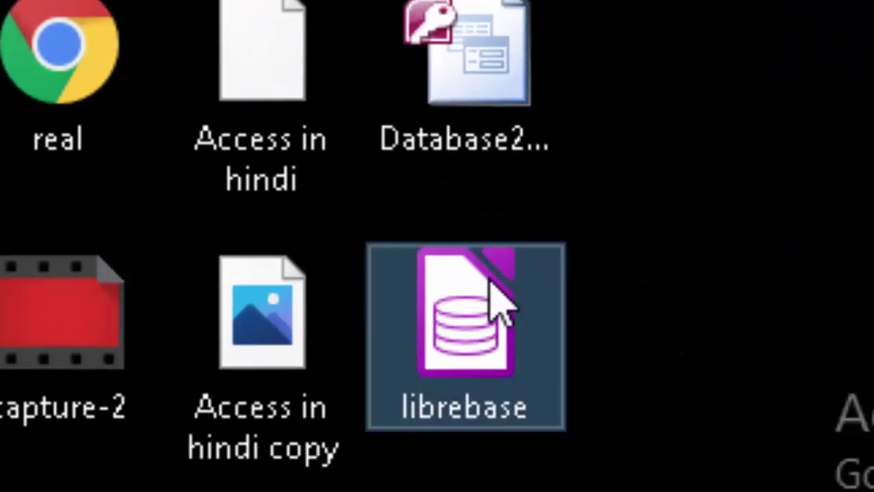
pyautogui.doubleClick(490, 281)
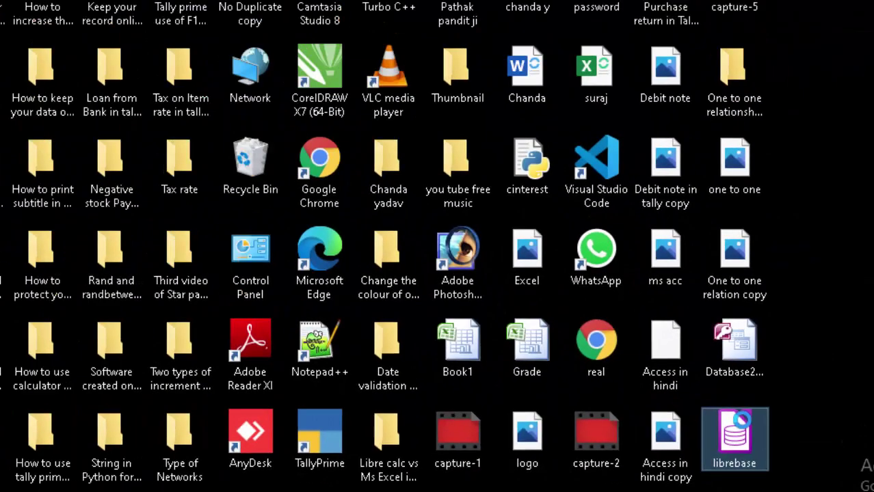
pyautogui.rightClick(736, 431)
pyautogui.click(541, 462)
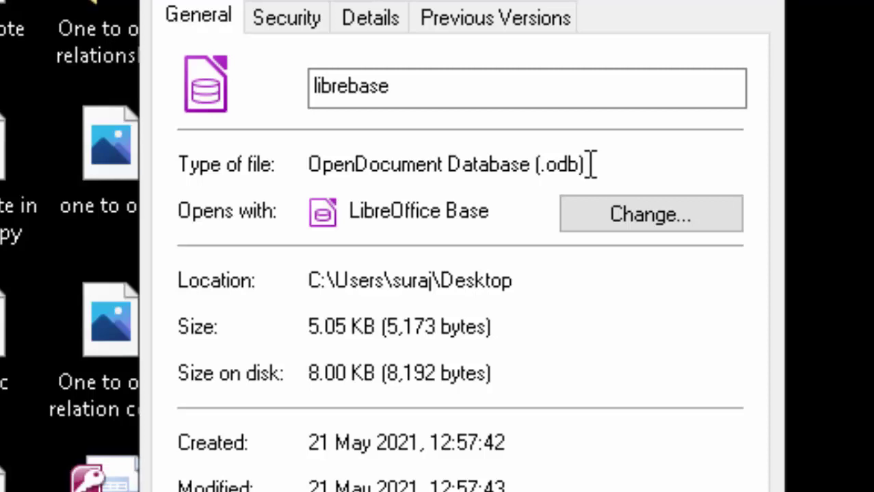
pyautogui.moveTo(587, 165)
pyautogui.mouseDown()
pyautogui.moveTo(544, 176)
pyautogui.moveTo(542, 203)
pyautogui.mouseUp()
pyautogui.click(553, 181)
pyautogui.click(725, 2)
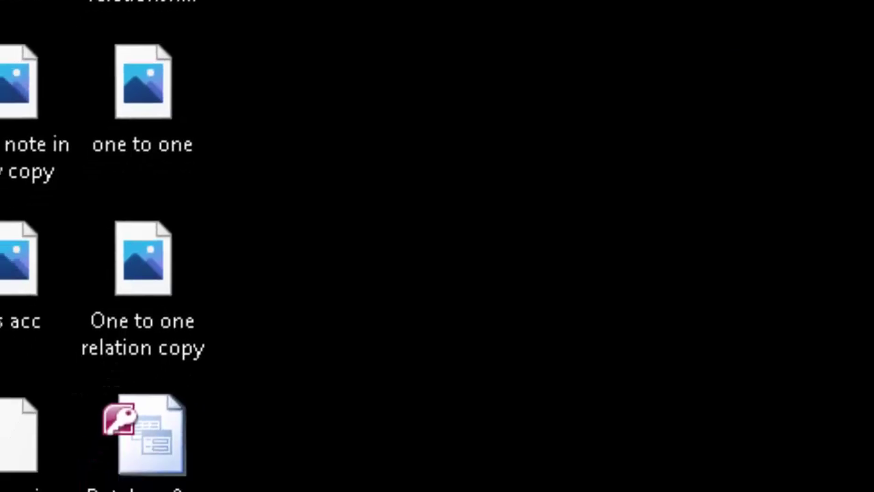
pyautogui.rightClick(247, 331)
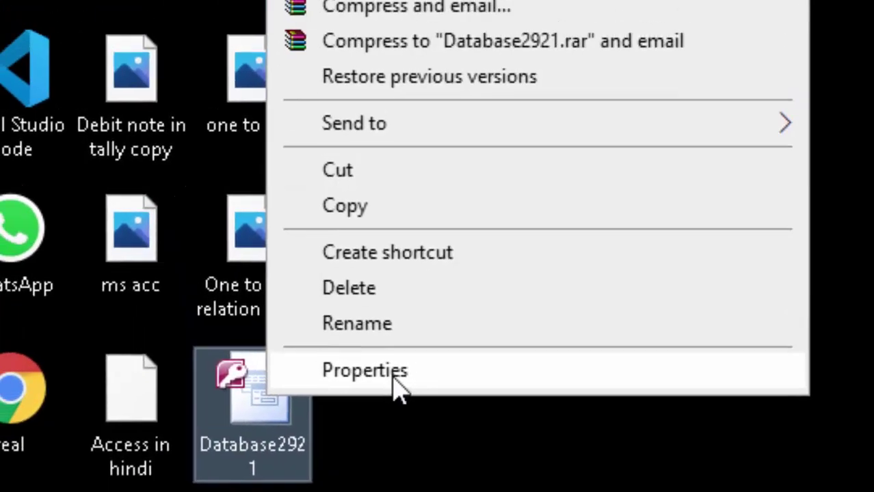
pyautogui.click(331, 250)
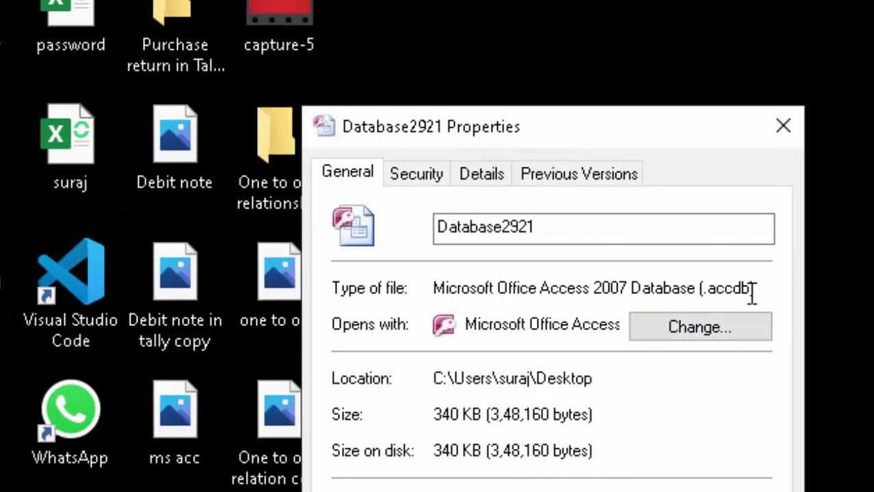
pyautogui.moveTo(758, 293); pyautogui.dragTo(699, 307)
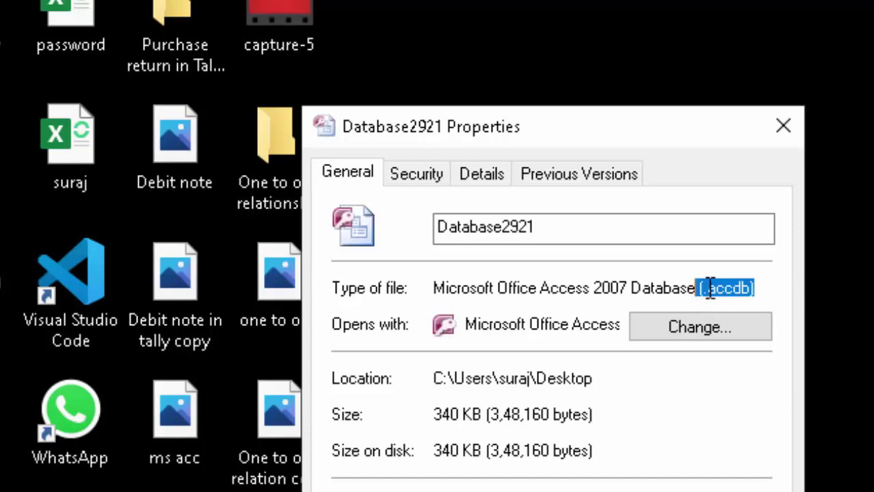
pyautogui.click(710, 290)
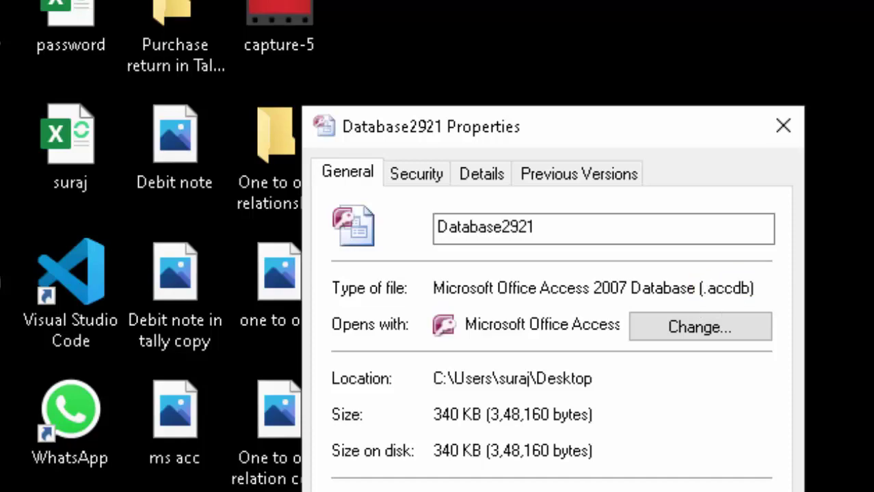
pyautogui.press('Escape')
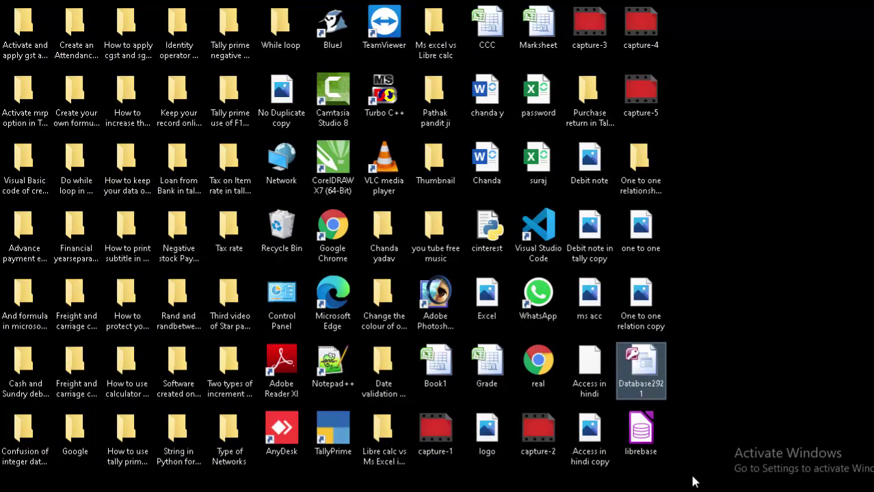
pyautogui.rightClick(761, 85)
pyautogui.click(786, 125)
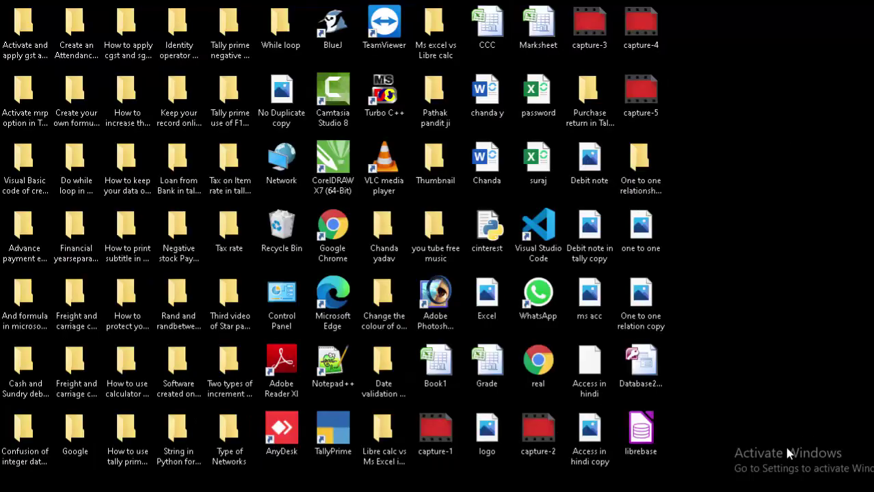